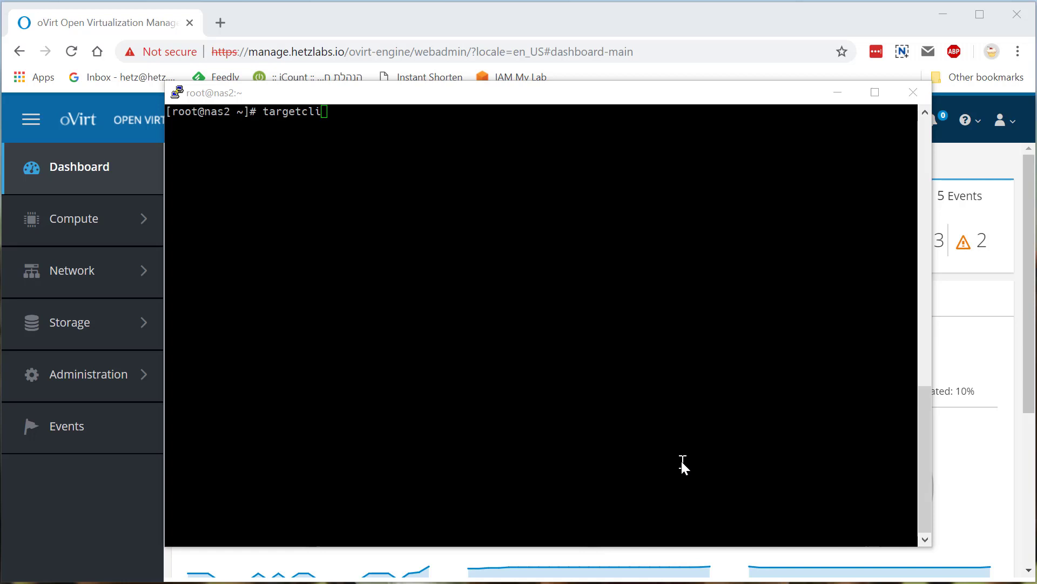
- Launch the targetcli shell at the root prompt of the nas2 PuTTY session
{"action": "left_click", "coordinate": [681, 459]}
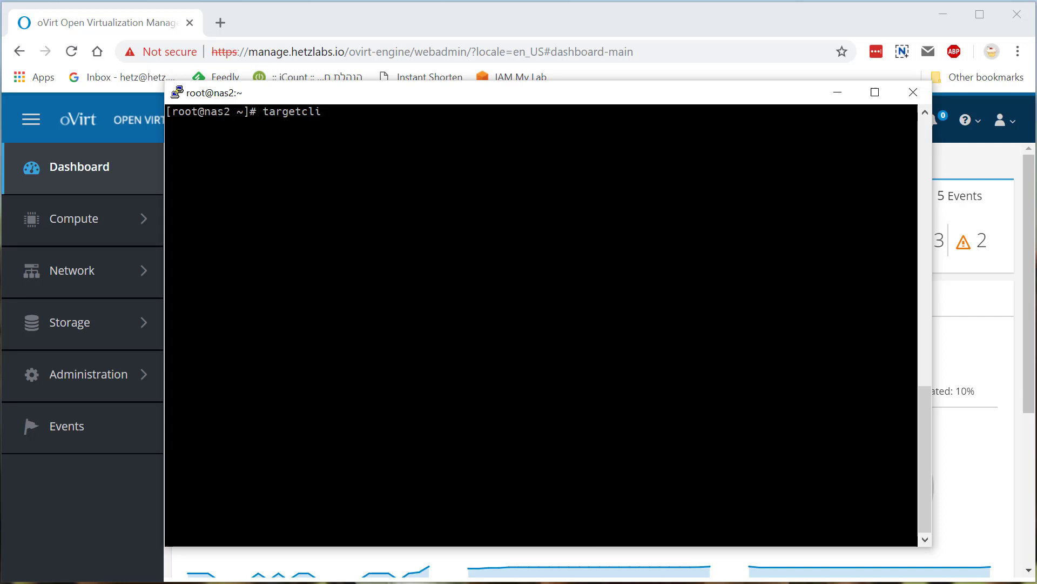
{"action": "key", "text": "Return"}
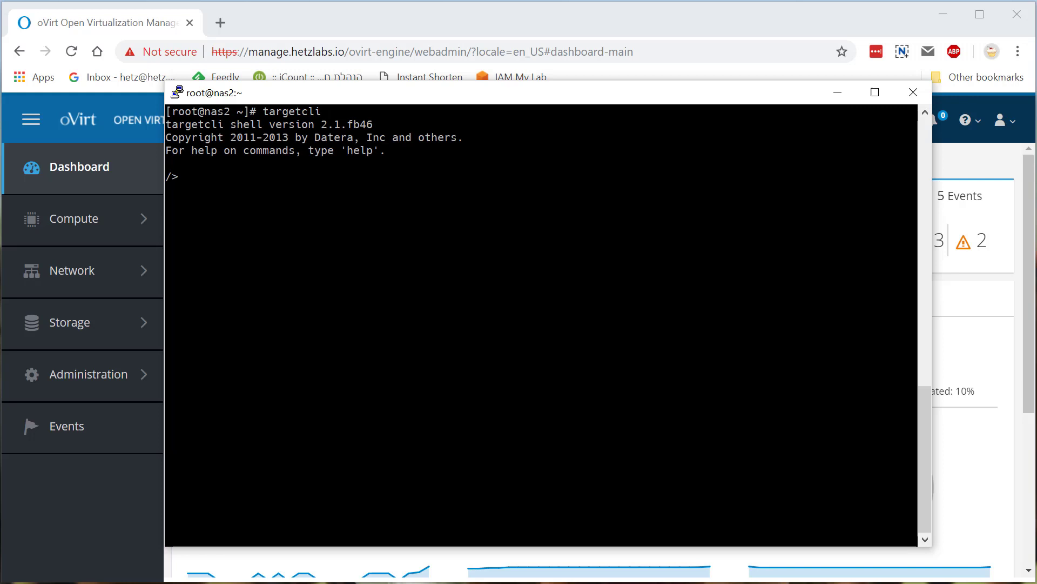
- Run ls to show the iSCSI target, its ACL and the 500.0GiB lun0 backstore
{"action": "type", "text": "ls"}
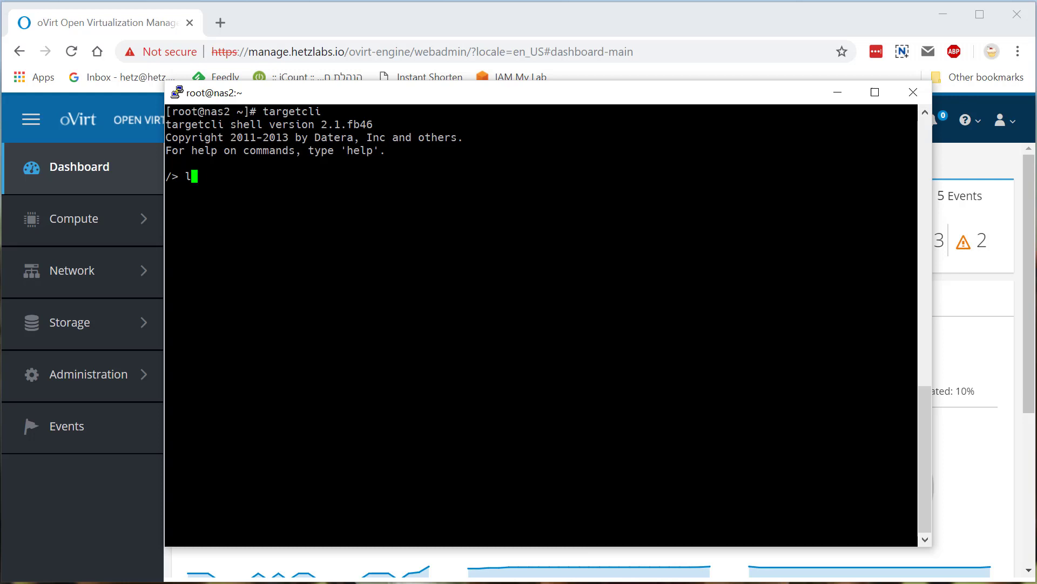
{"action": "key", "text": "Return"}
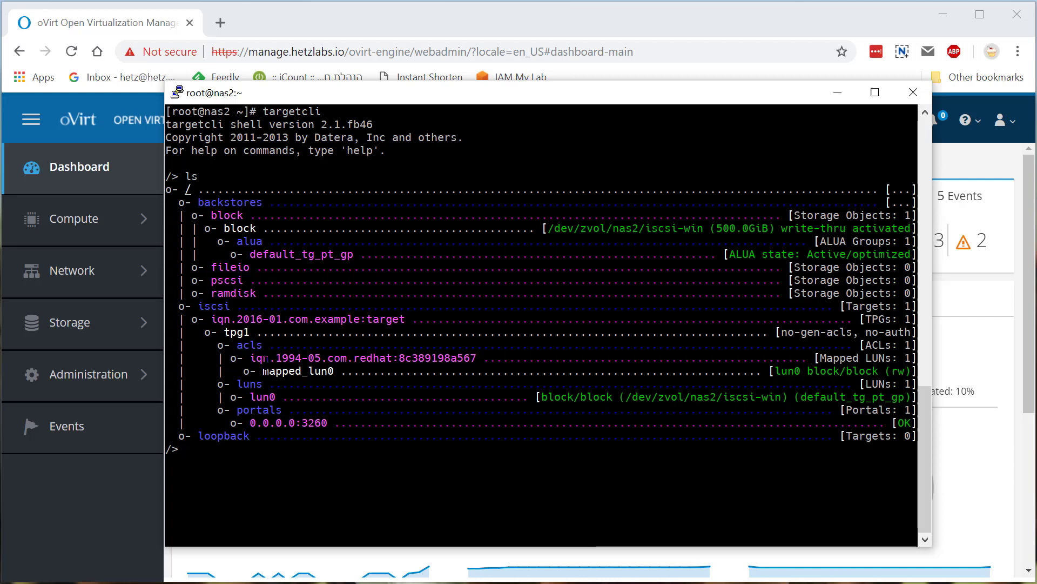
- Open the General details of host ovnode1.hetzlabs.io from Compute > Hosts
{"action": "left_click", "coordinate": [544, 11]}
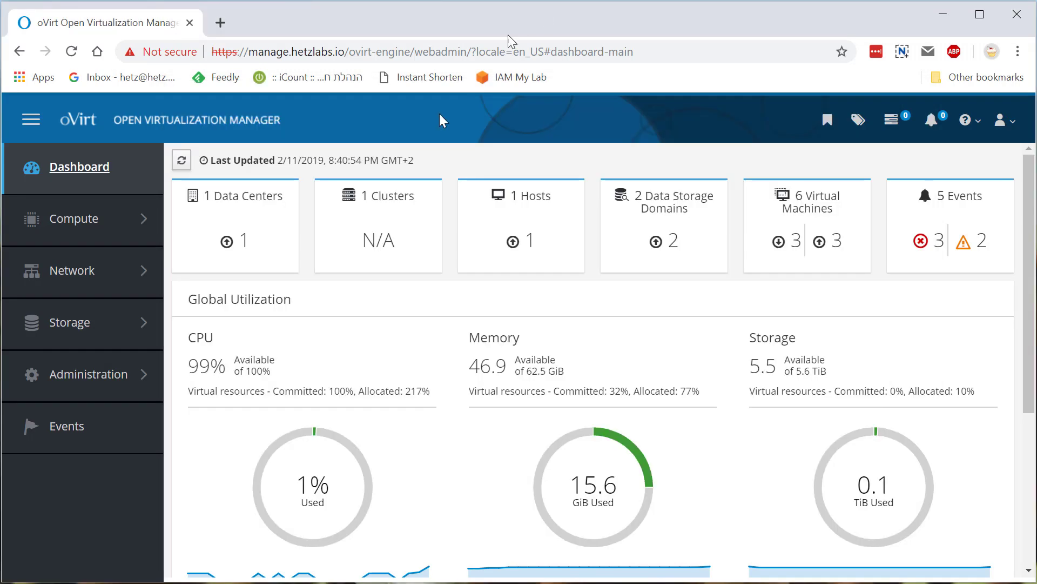
{"action": "left_click", "coordinate": [71, 218]}
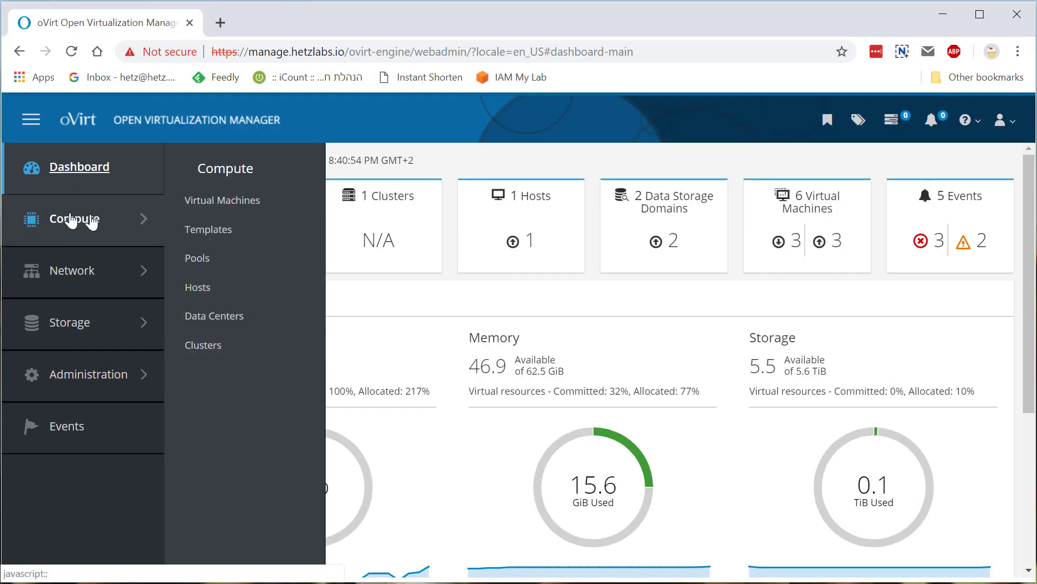
{"action": "left_click", "coordinate": [198, 287]}
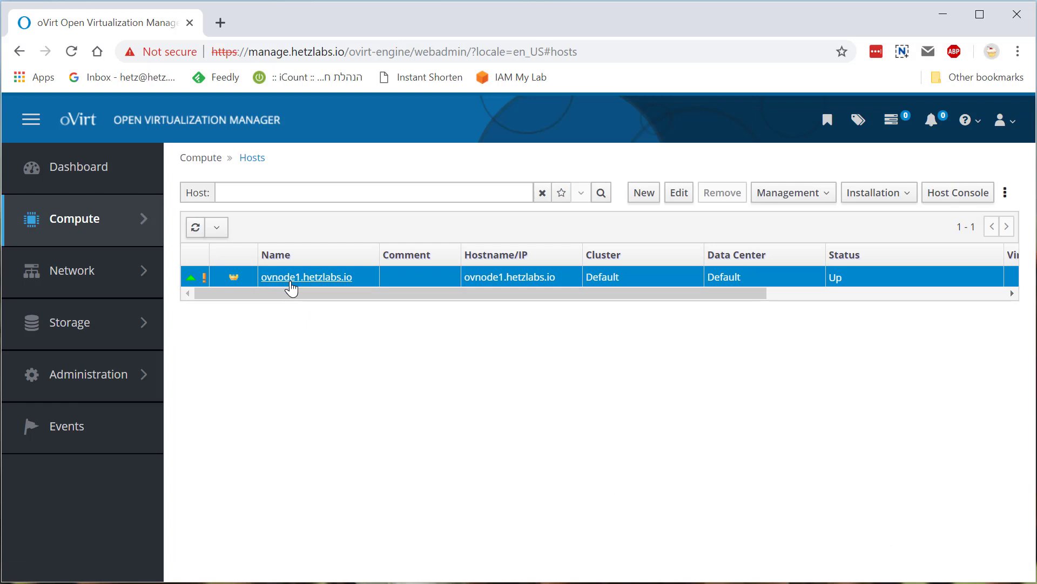
{"action": "left_click", "coordinate": [295, 277]}
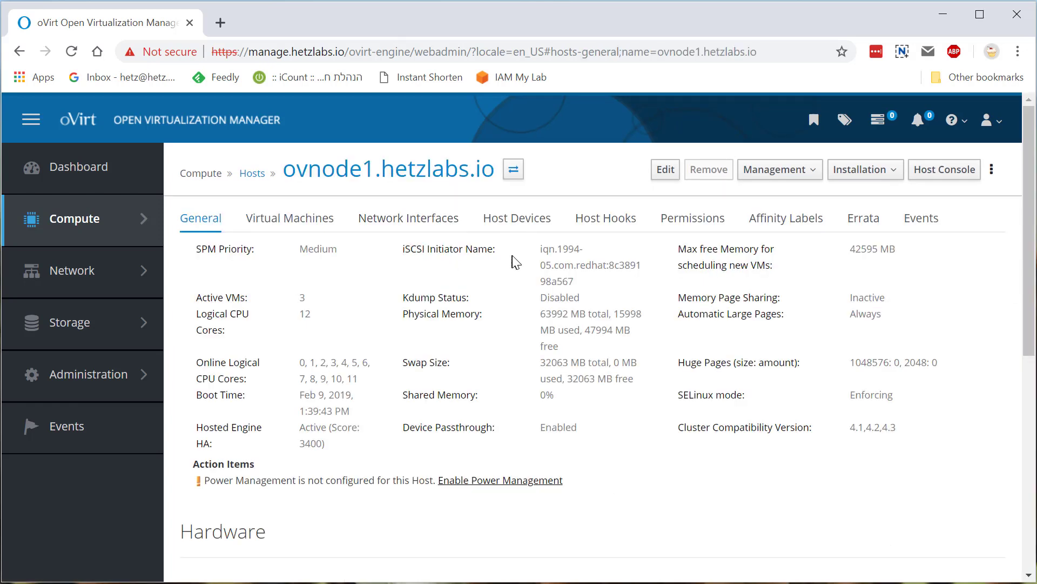
- Copy the host's iSCSI Initiator Name value to the clipboard
{"action": "left_click_drag", "start_coordinate": [541, 249], "coordinate": [576, 282]}
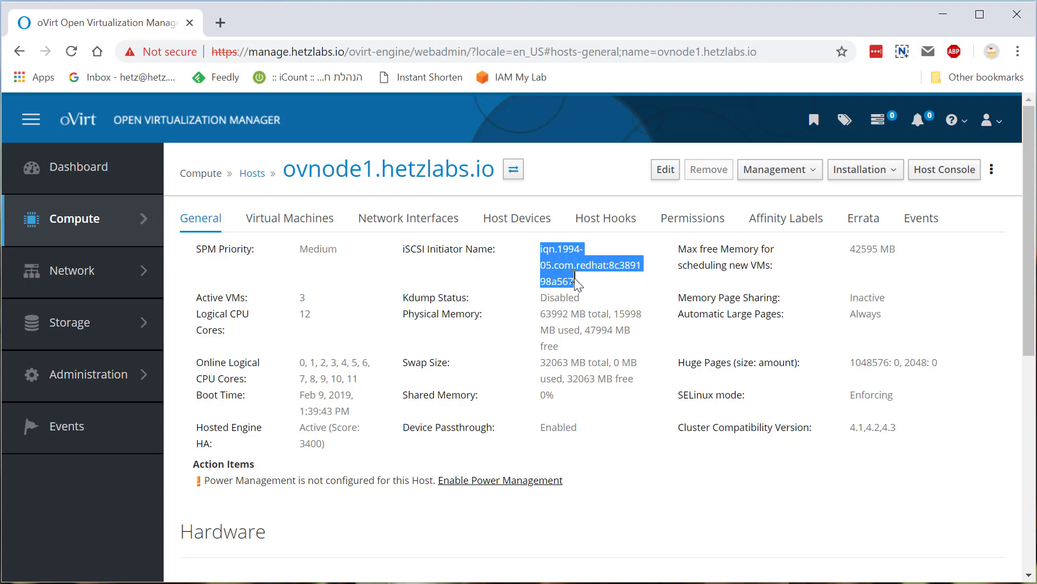
{"action": "right_click", "coordinate": [576, 282]}
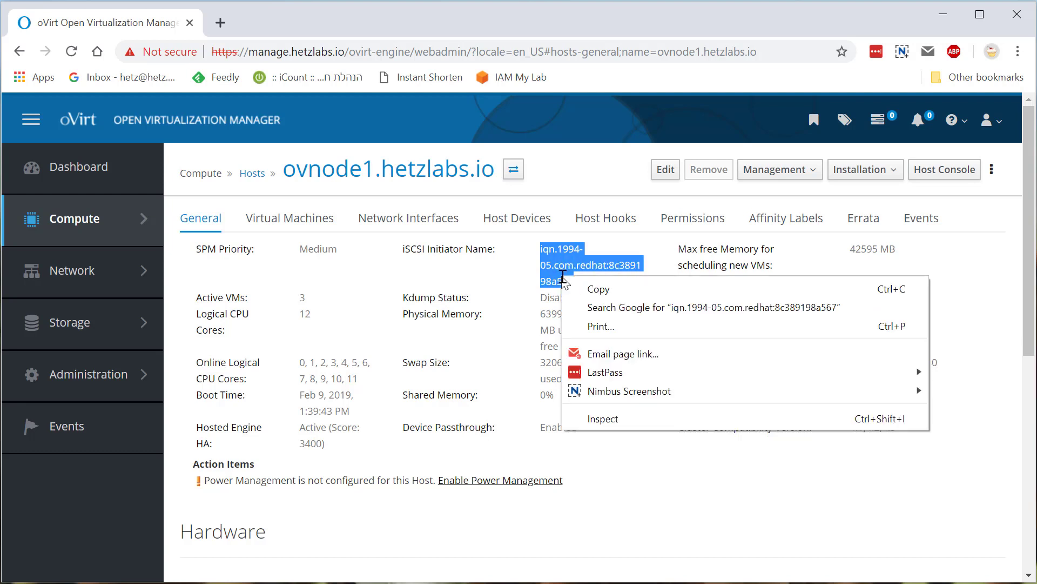
{"action": "left_click", "coordinate": [577, 288]}
{"action": "left_click", "coordinate": [576, 286]}
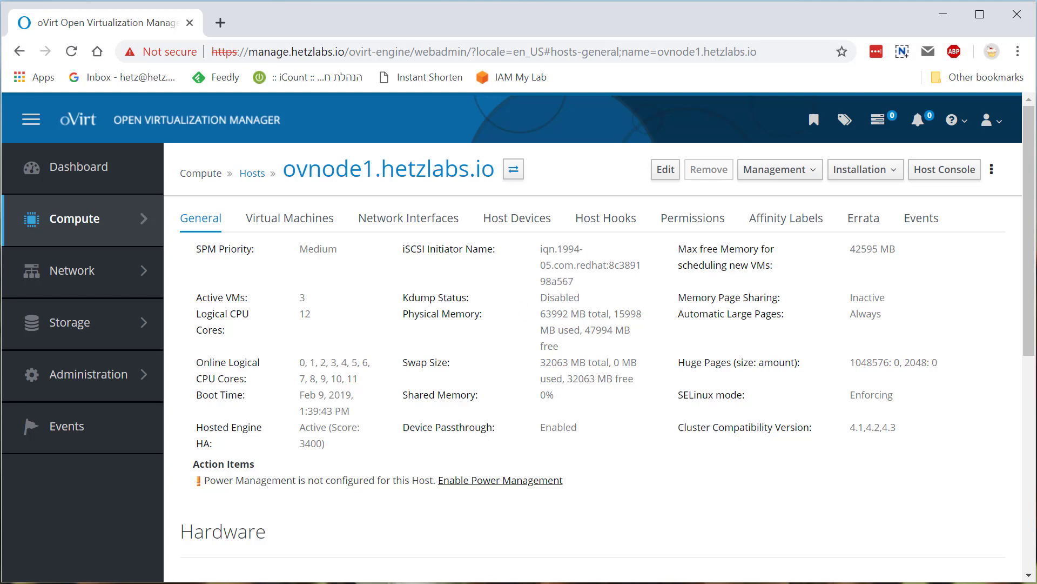
- Exit targetcli in the nas2 terminal, saving the configuration to /etc/target/saveconfig.json
{"action": "key", "text": "alt+Tab"}
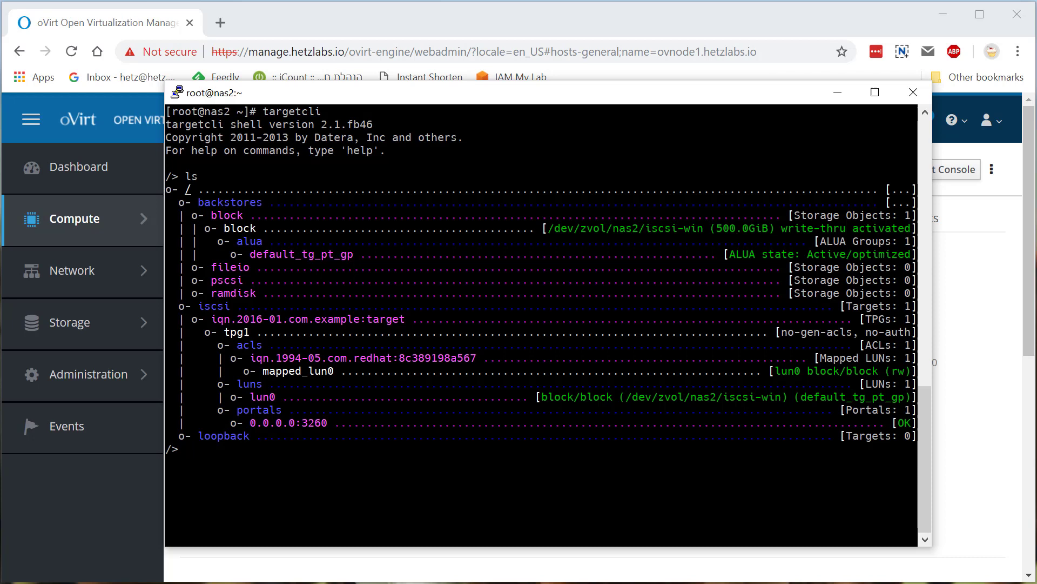
{"action": "left_click_drag", "start_coordinate": [452, 358], "coordinate": [484, 358]}
{"action": "left_click", "coordinate": [471, 362]}
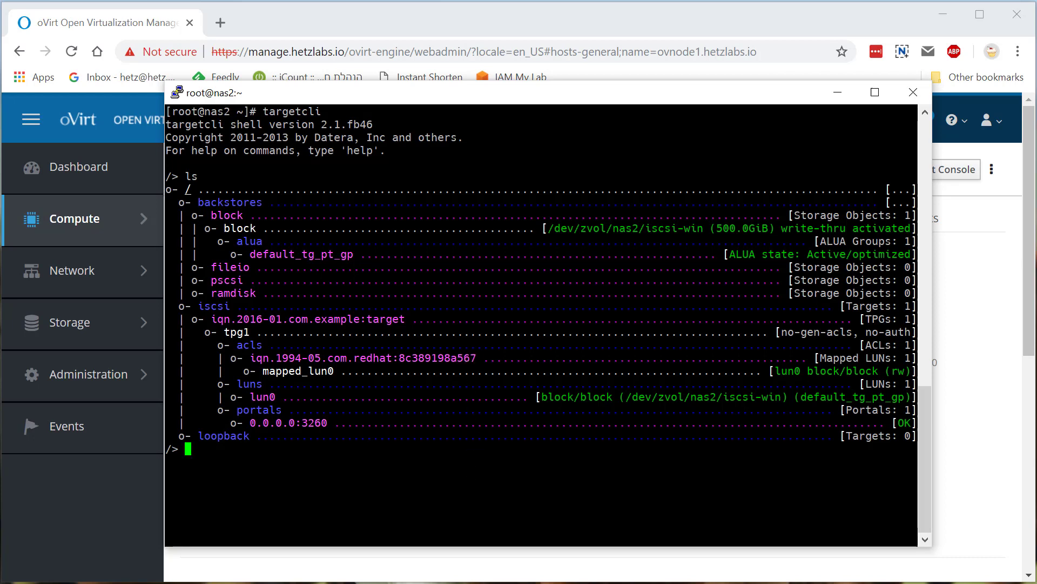
{"action": "type", "text": "exit"}
{"action": "key", "text": "Return"}
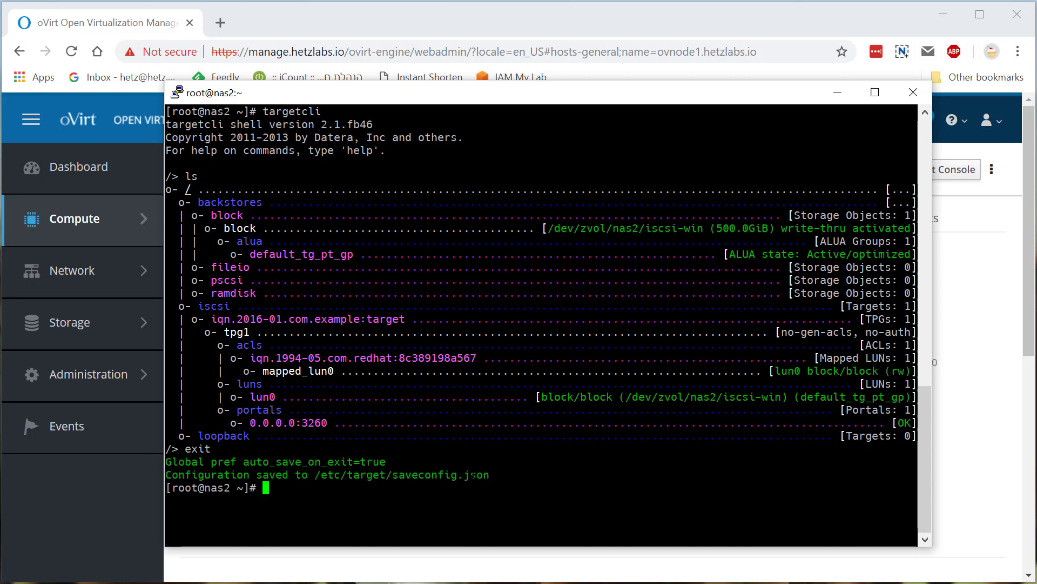
- Abandon a 'systemctl restart target' command and return to the oVirt host page
{"action": "type", "text": "systemctl restart target"}
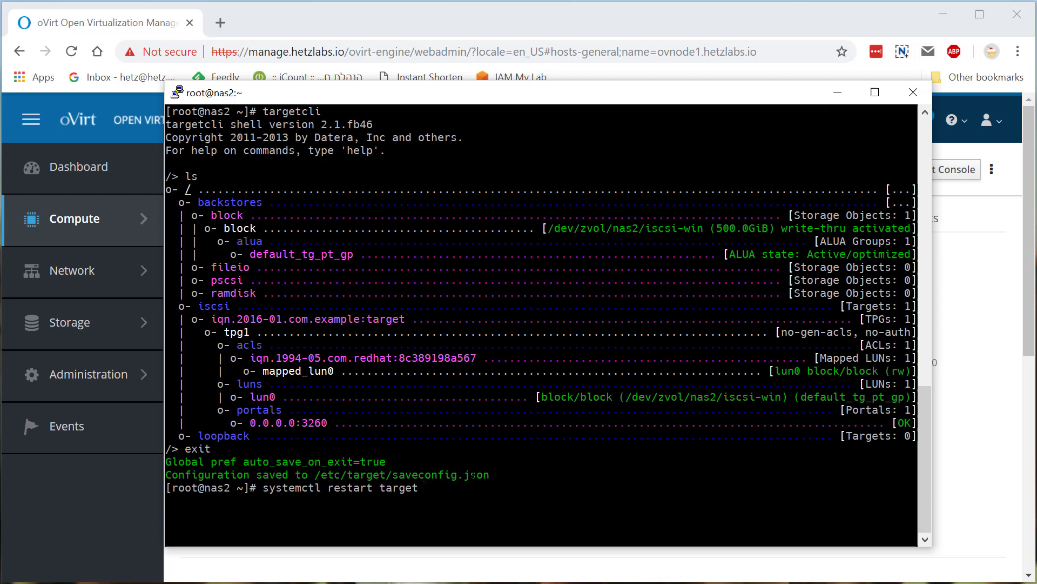
{"action": "key", "text": "ctrl+c"}
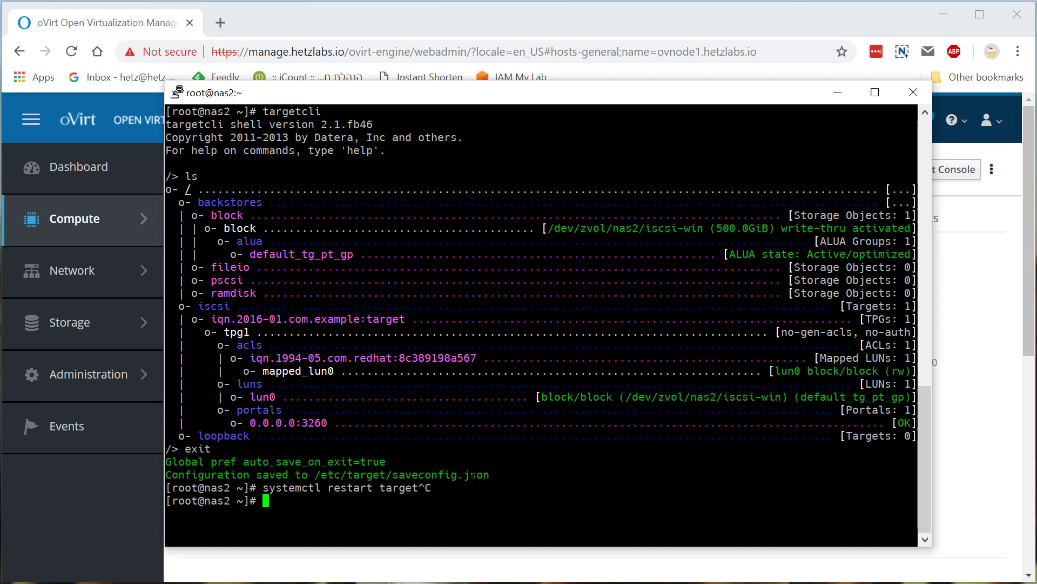
{"action": "left_click", "coordinate": [1021, 402]}
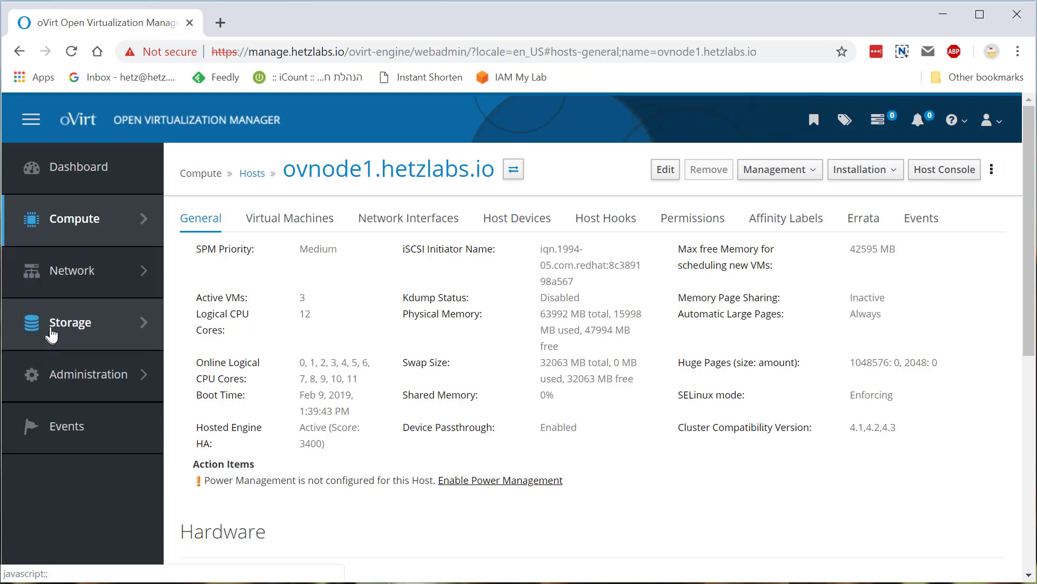
- Go to Storage > Domains to list hosted_storage, ISO, NFS-Main and ovirt-image-repository
{"action": "mouse_move", "coordinate": [52, 334]}
{"action": "left_click", "coordinate": [222, 233]}
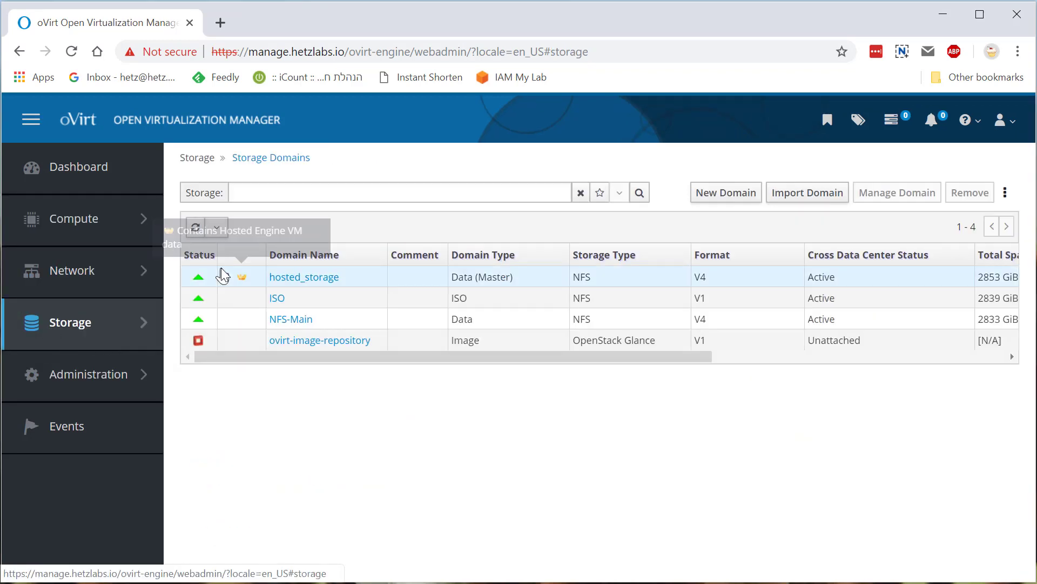
- Start importing a pre-configured iSCSI domain, keeping ovnode1.hetzlabs.io as the host
{"action": "left_click", "coordinate": [818, 204]}
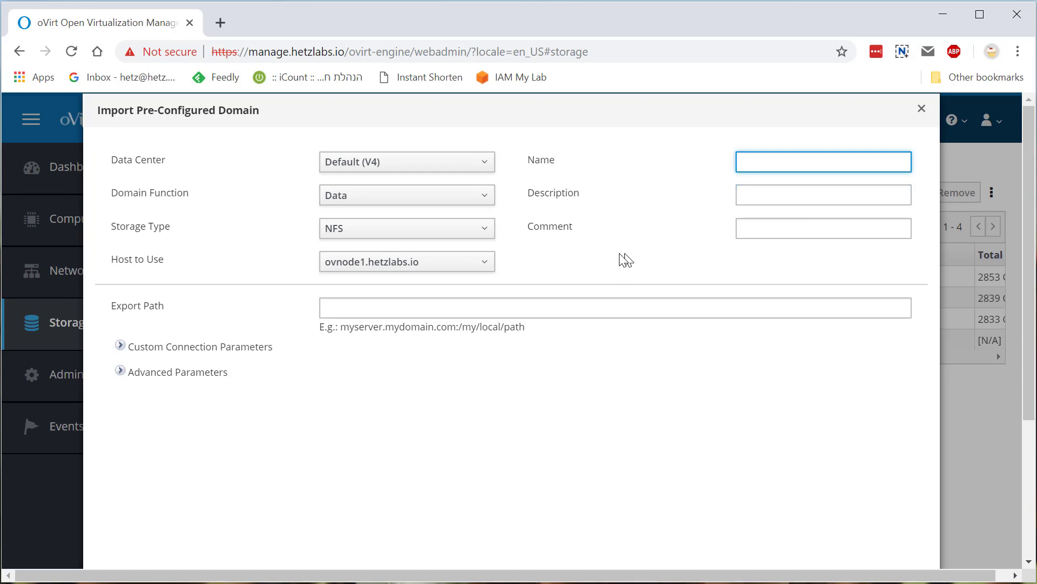
{"action": "left_click", "coordinate": [430, 232]}
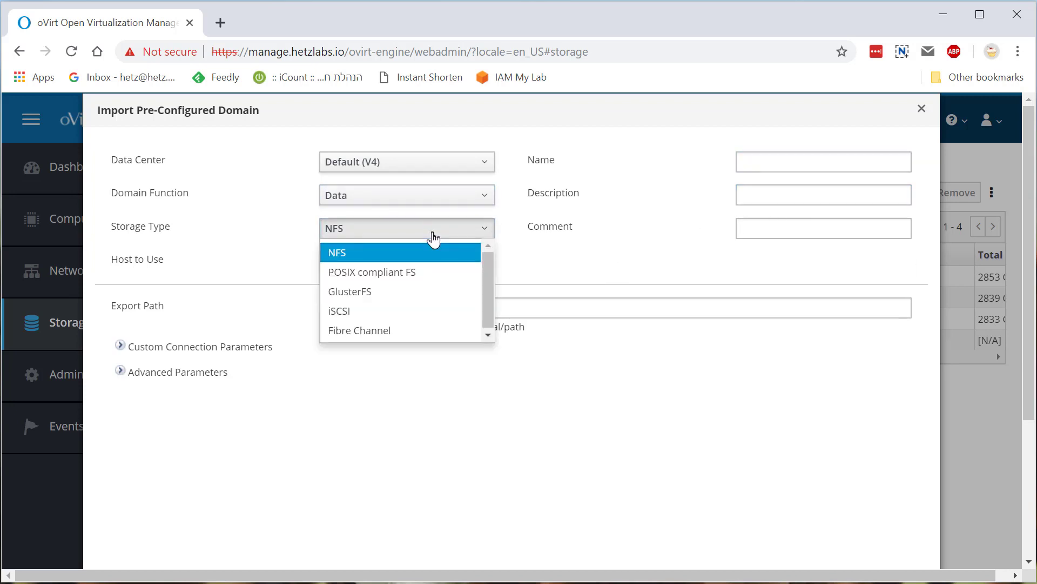
{"action": "left_click", "coordinate": [424, 319]}
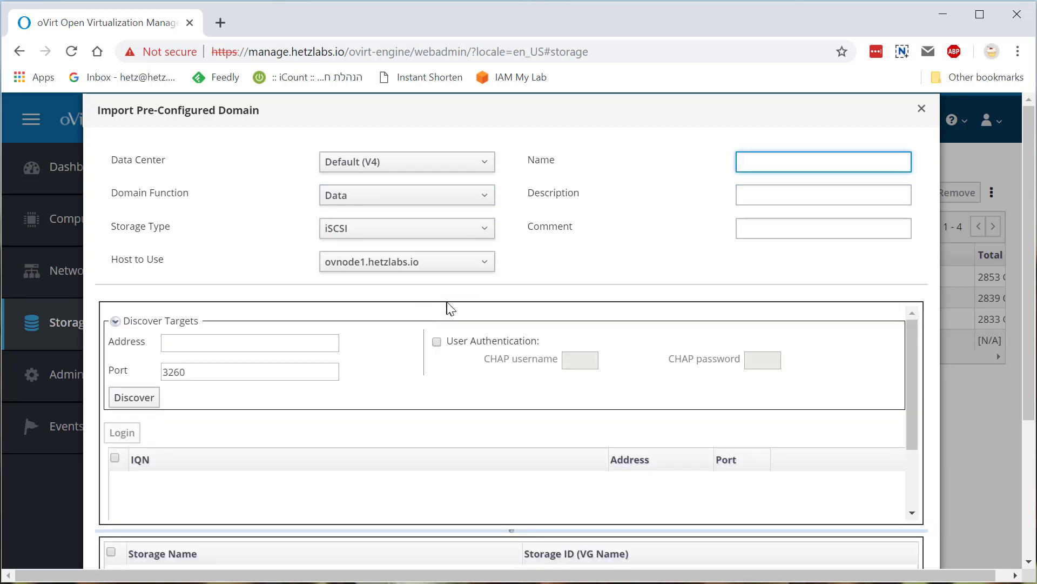
{"action": "left_click", "coordinate": [426, 262]}
{"action": "left_click", "coordinate": [427, 263]}
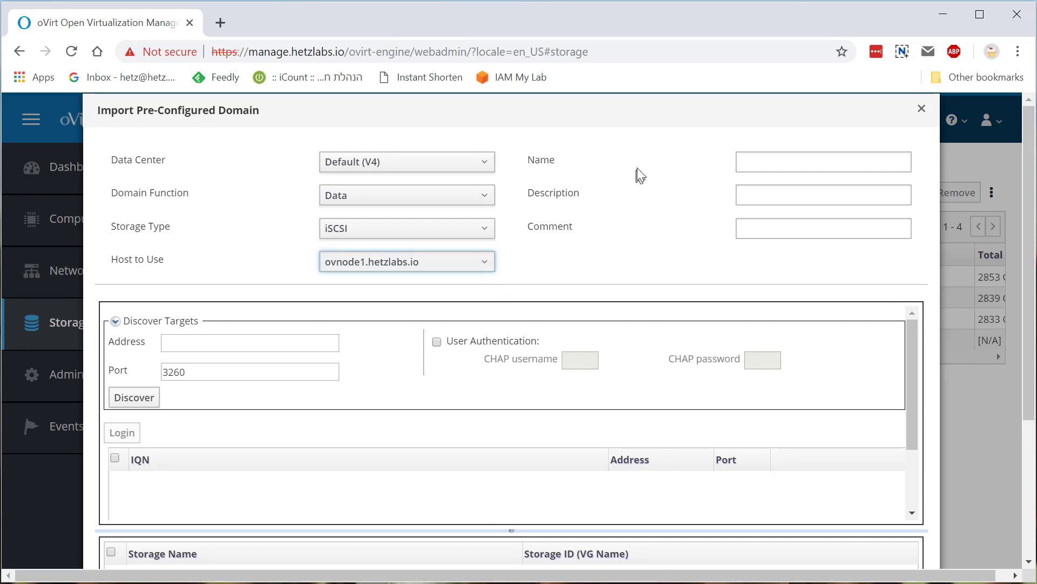
- Enter name iscsi-oVirt and description 'iSCSI in oVirt', correcting typos
{"action": "left_click", "coordinate": [764, 158]}
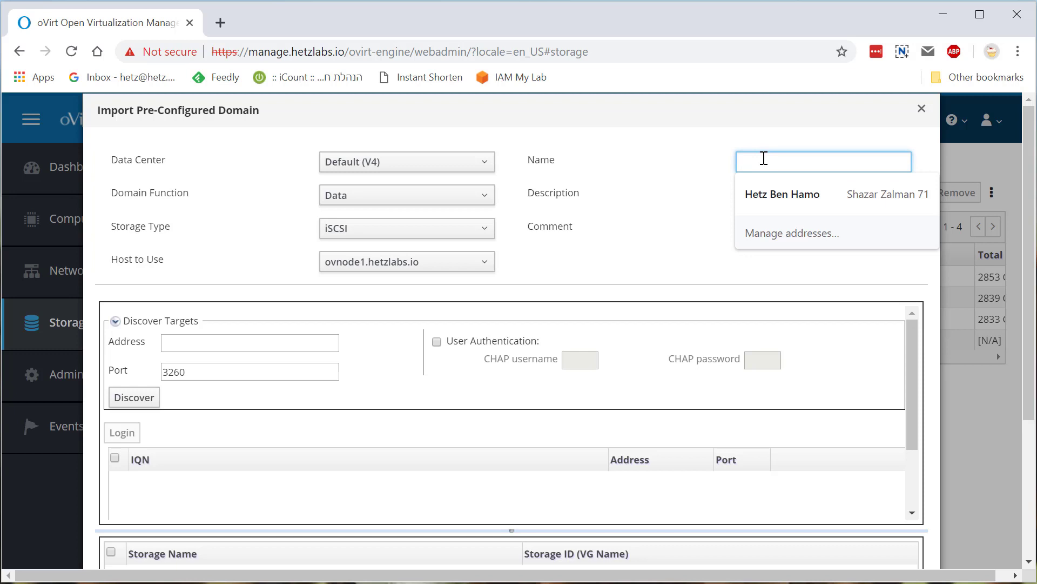
{"action": "type", "text": "iSC"}
{"action": "key", "text": "BackSpace"}
{"action": "key", "text": "BackSpace"}
{"action": "key", "text": "BackSpace"}
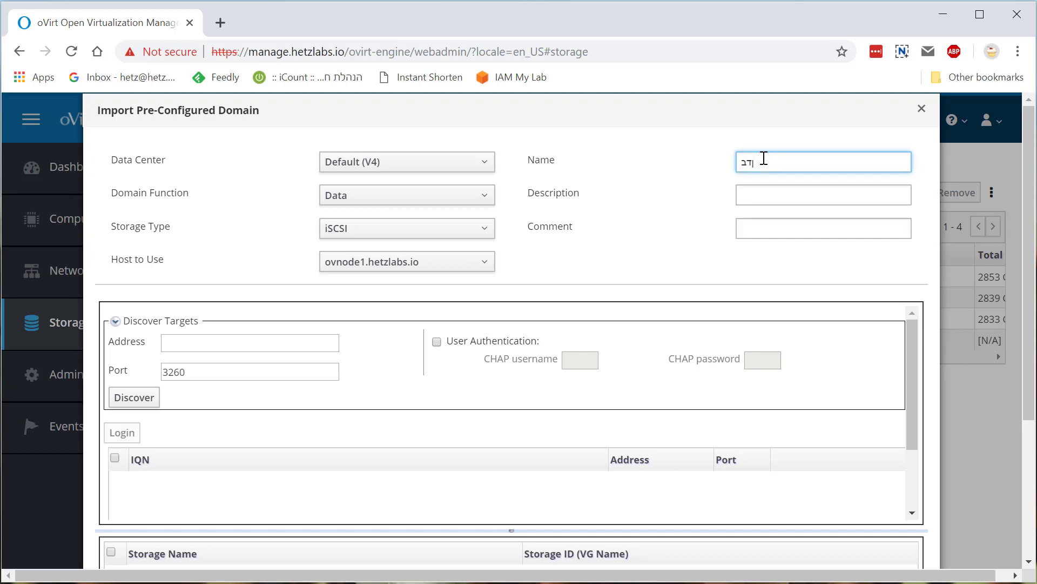
{"action": "type", "text": "is"}
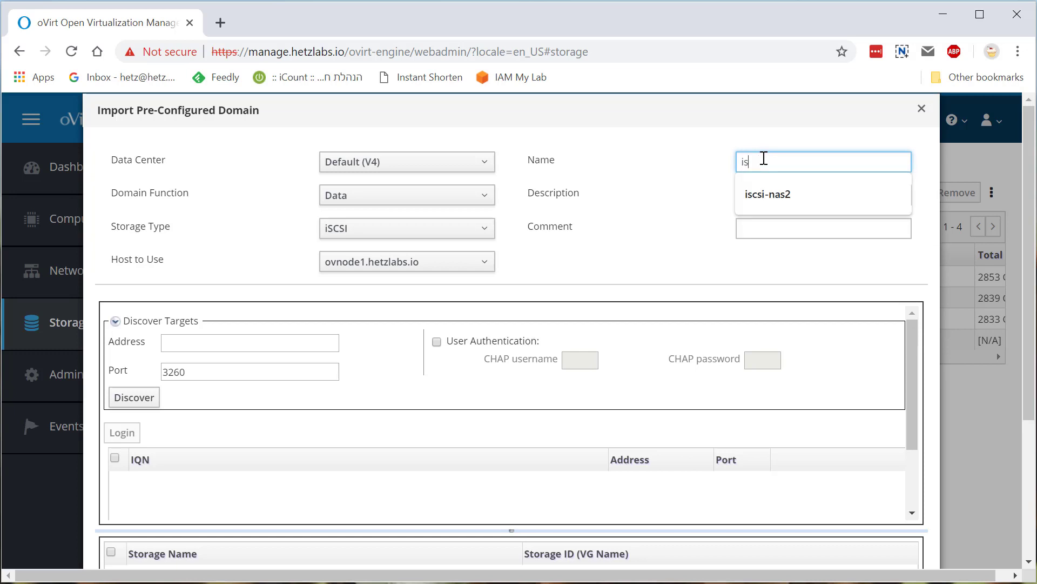
{"action": "type", "text": "csi-oVirt"}
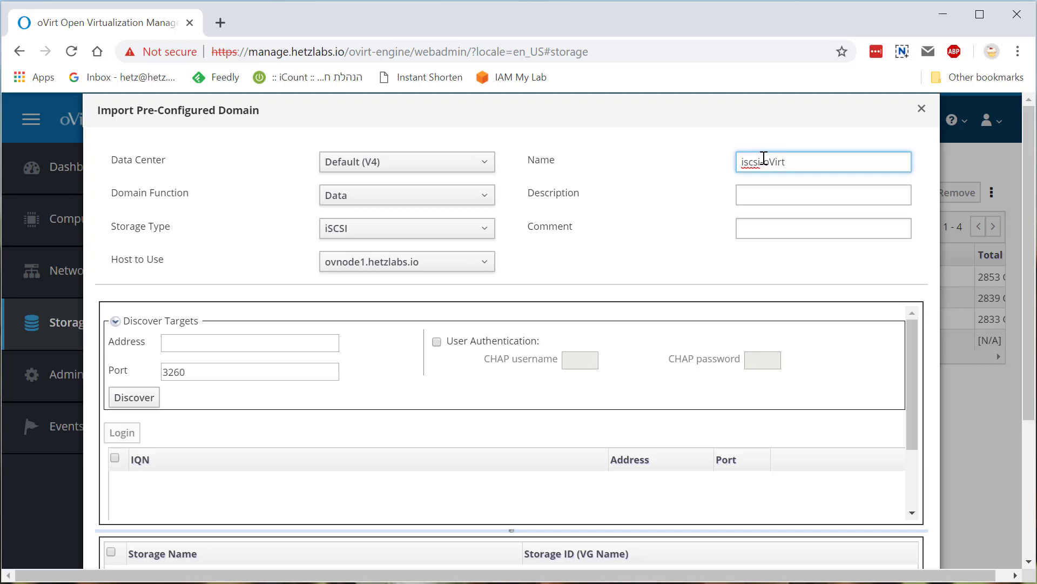
{"action": "left_click", "coordinate": [783, 189]}
{"action": "type", "text": "iS"}
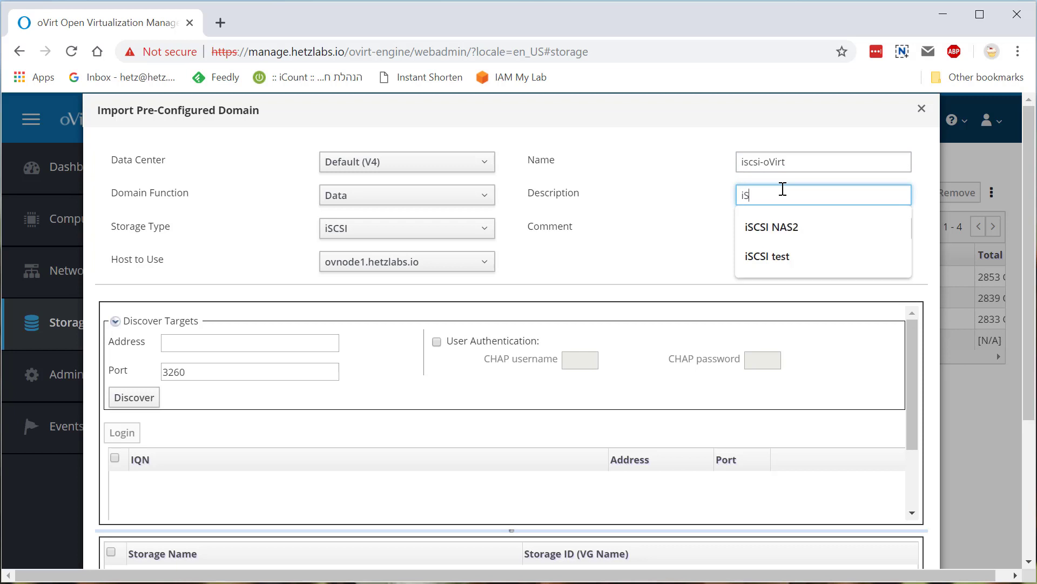
{"action": "type", "text": "CSI in oo"}
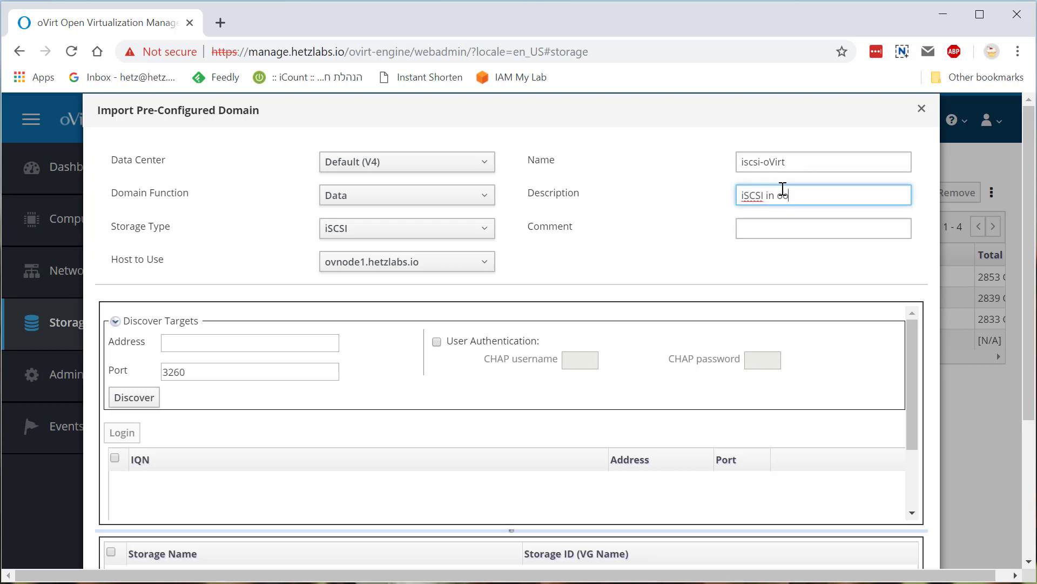
{"action": "key", "text": "BackSpace"}
{"action": "type", "text": "Virt"}
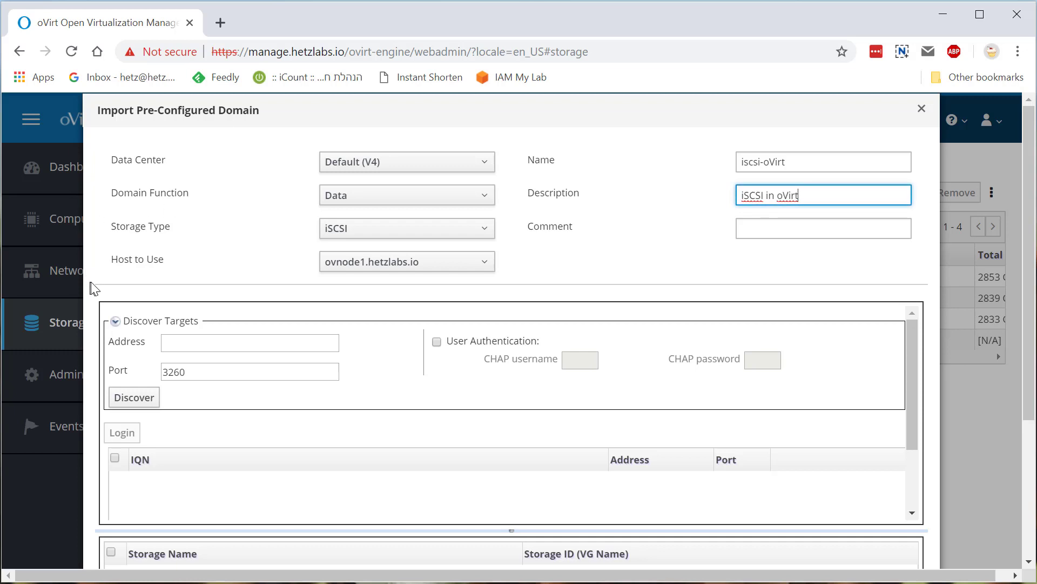
- Discover the iSCSI targets at address nas2
{"action": "left_click", "coordinate": [200, 343]}
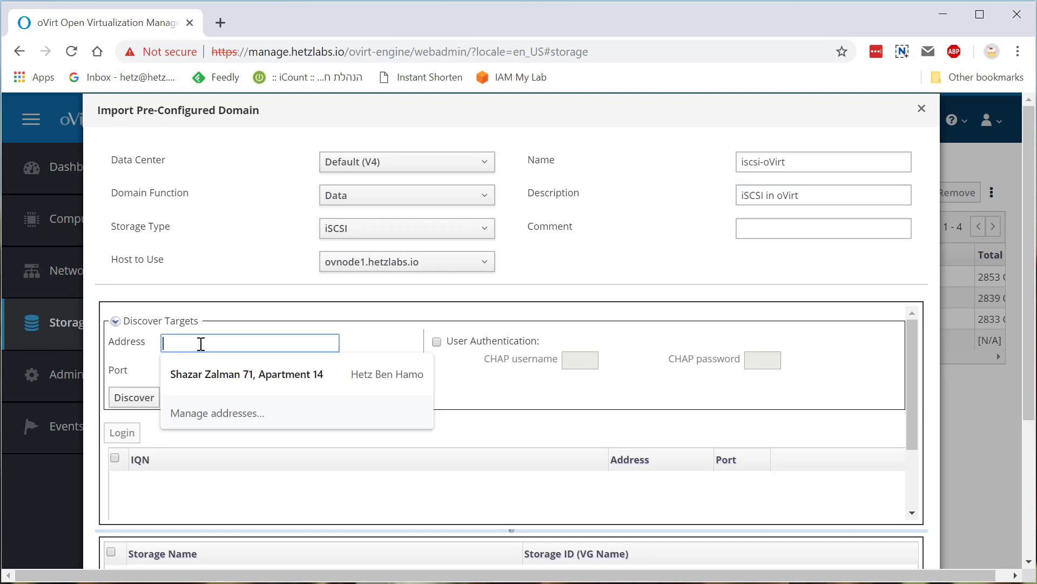
{"action": "type", "text": "nasd"}
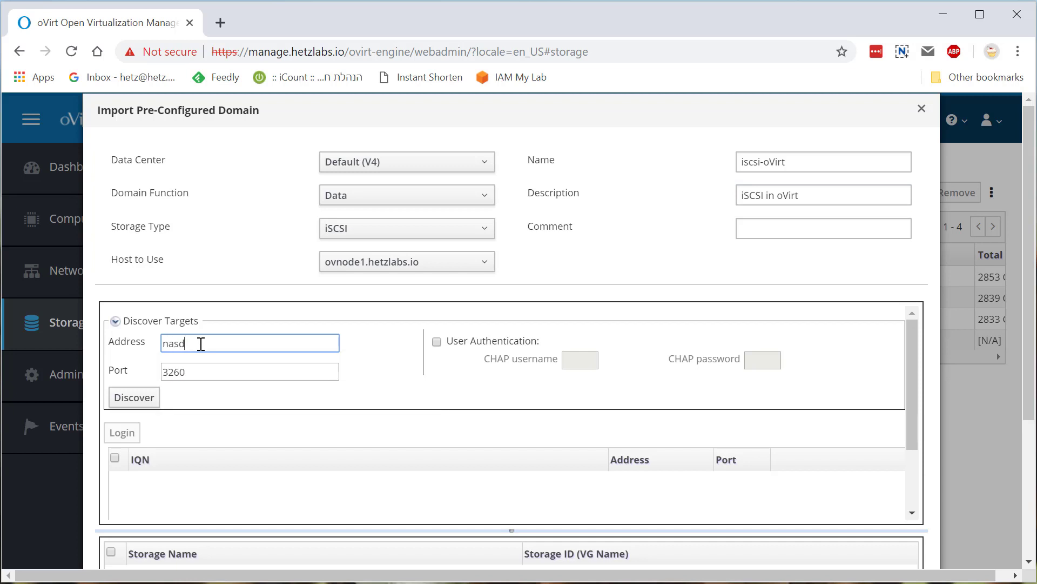
{"action": "key", "text": "BackSpace"}
{"action": "type", "text": "2"}
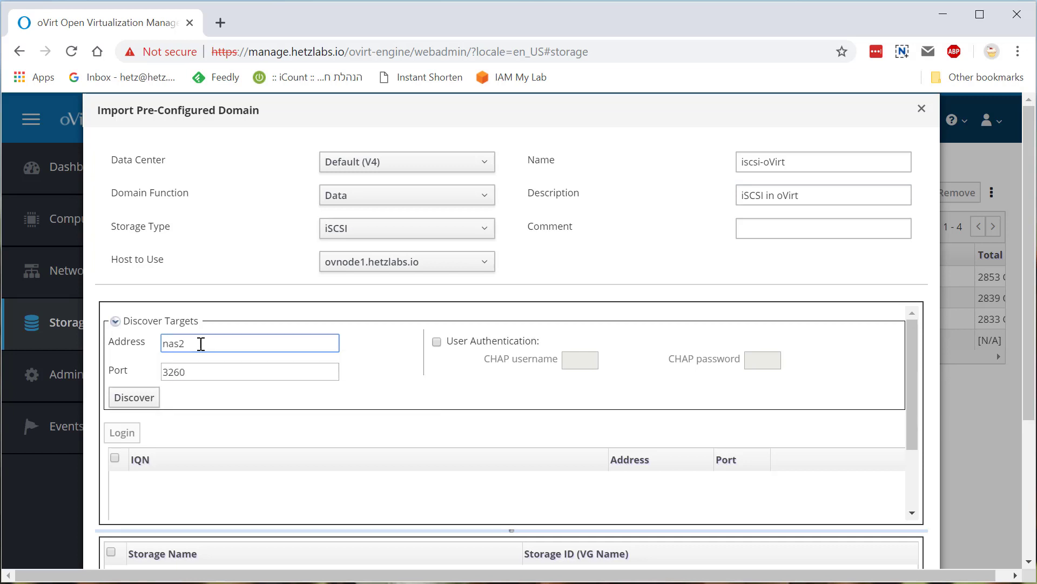
{"action": "left_click", "coordinate": [144, 400]}
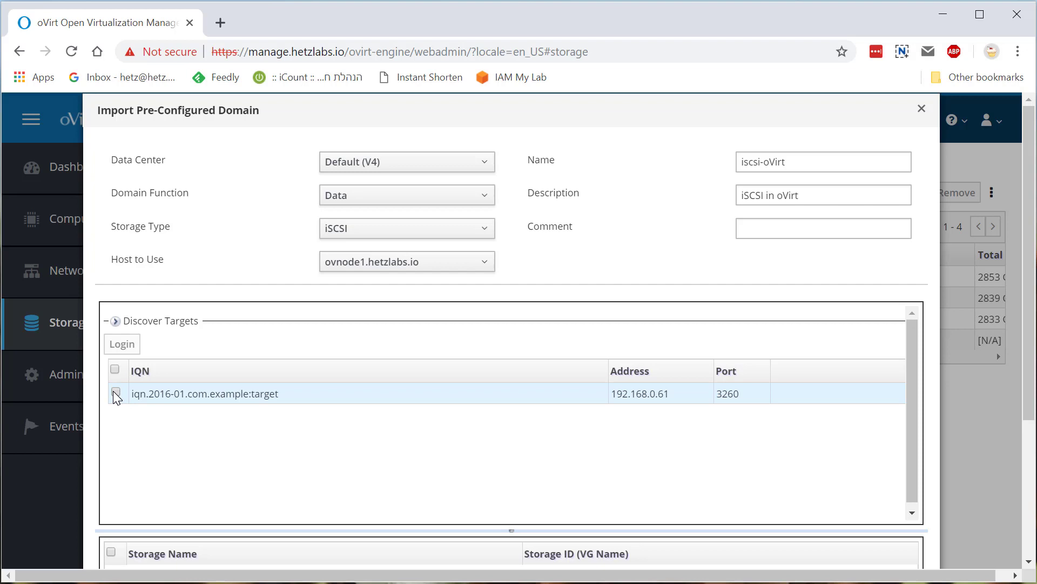
- Log in to target iqn.2016-01.com.example:target and reveal the nas2-iscsi storage domain
{"action": "left_click", "coordinate": [114, 392]}
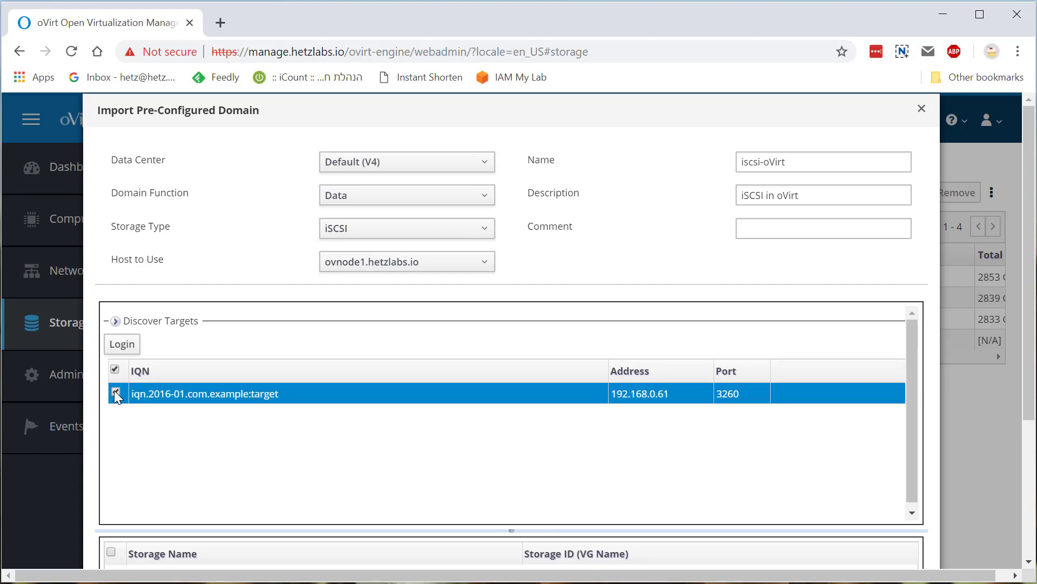
{"action": "left_click", "coordinate": [119, 350]}
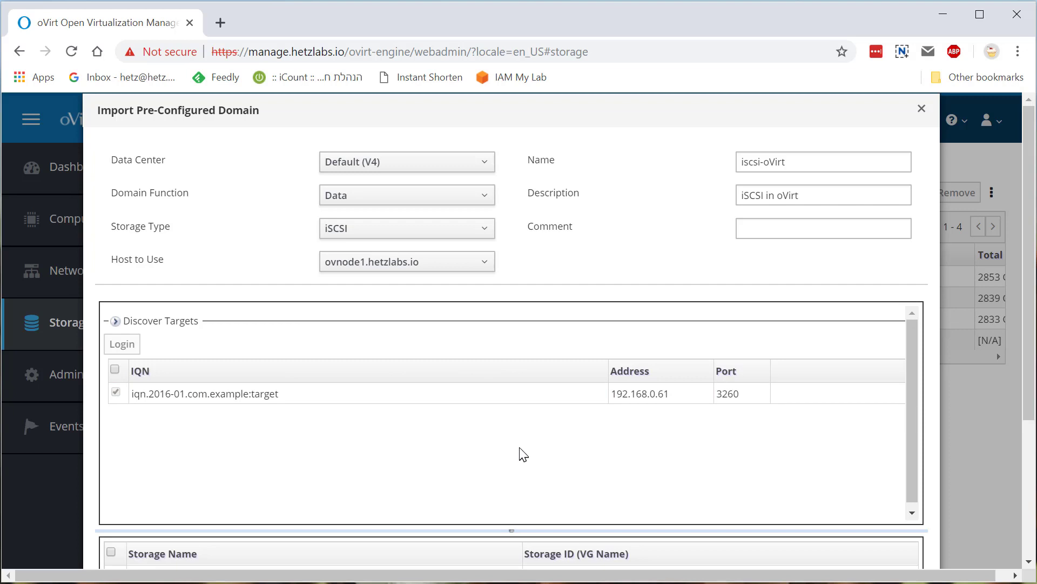
{"action": "scroll", "coordinate": [522, 454], "scroll_direction": "down", "scroll_amount": 1}
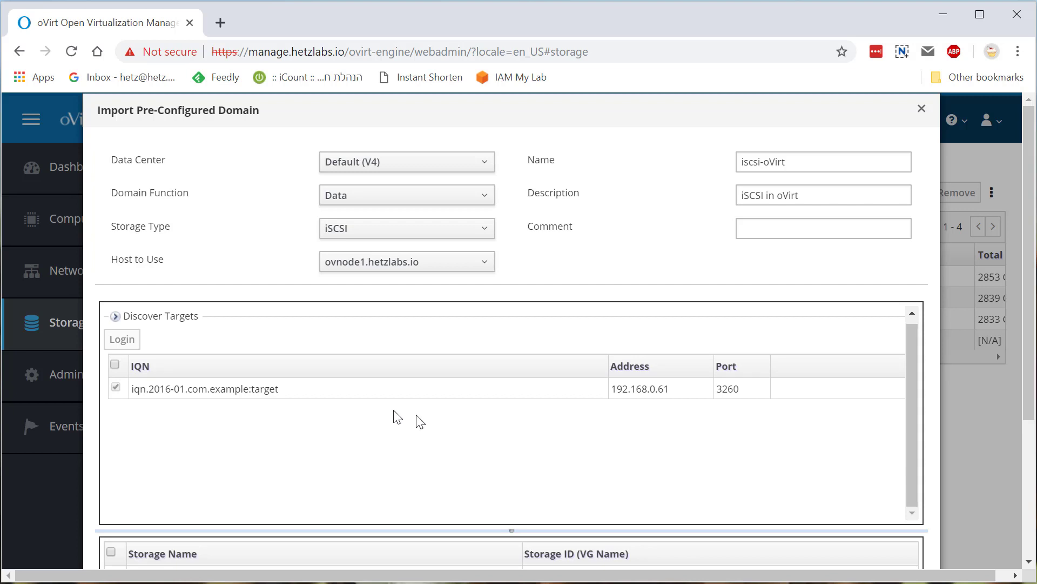
{"action": "left_click", "coordinate": [1032, 498]}
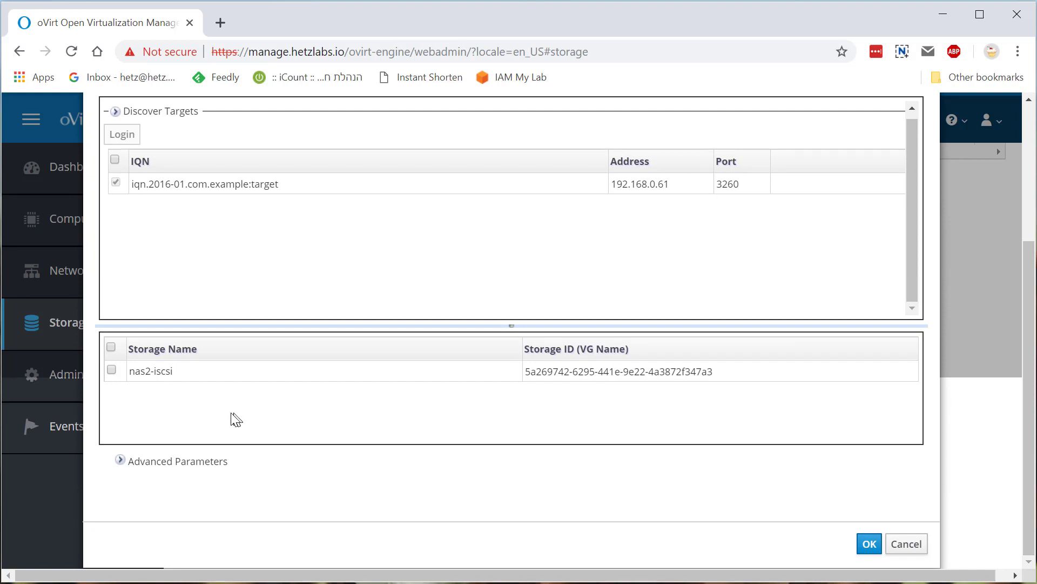
- Tick nas2-iscsi and uncheck Discard After Delete, leaving thresholds at 10%, 5 GB, 10%
{"action": "left_click", "coordinate": [111, 370]}
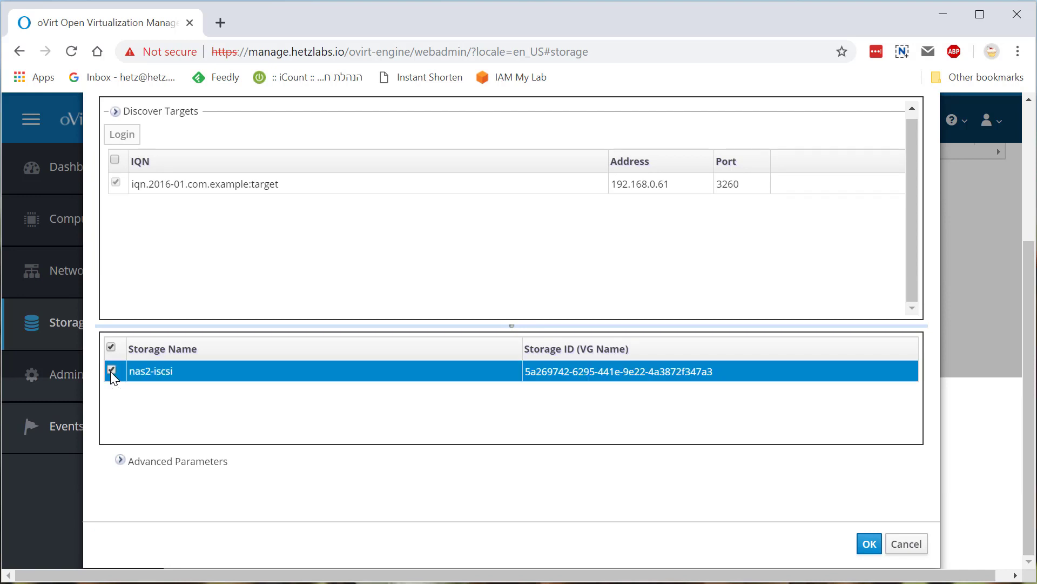
{"action": "left_click", "coordinate": [120, 460]}
{"action": "scroll", "coordinate": [157, 441], "scroll_direction": "down", "scroll_amount": 4}
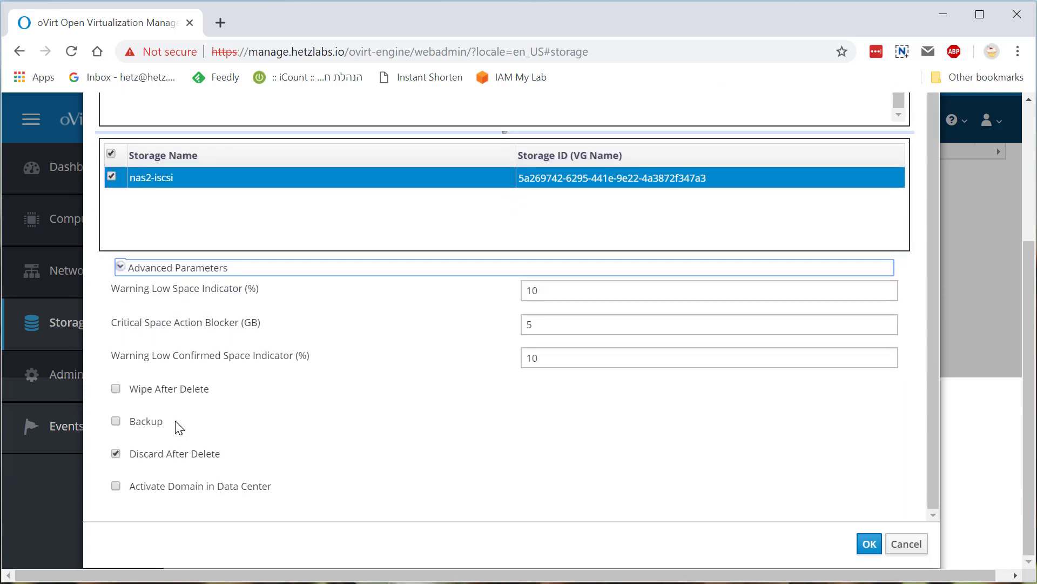
{"action": "left_click", "coordinate": [119, 457]}
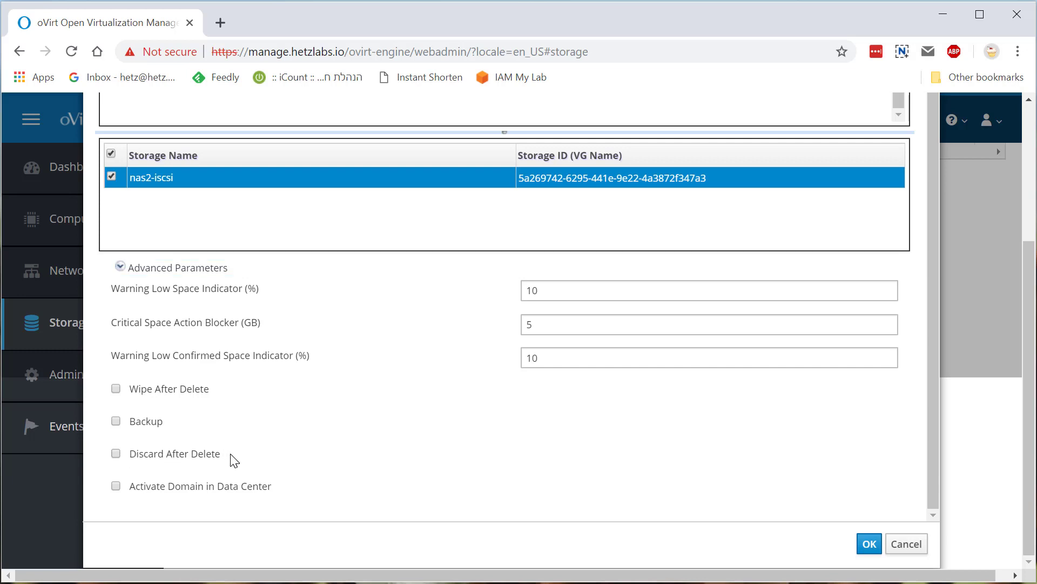
{"action": "scroll", "coordinate": [234, 460], "scroll_direction": "up", "scroll_amount": 4}
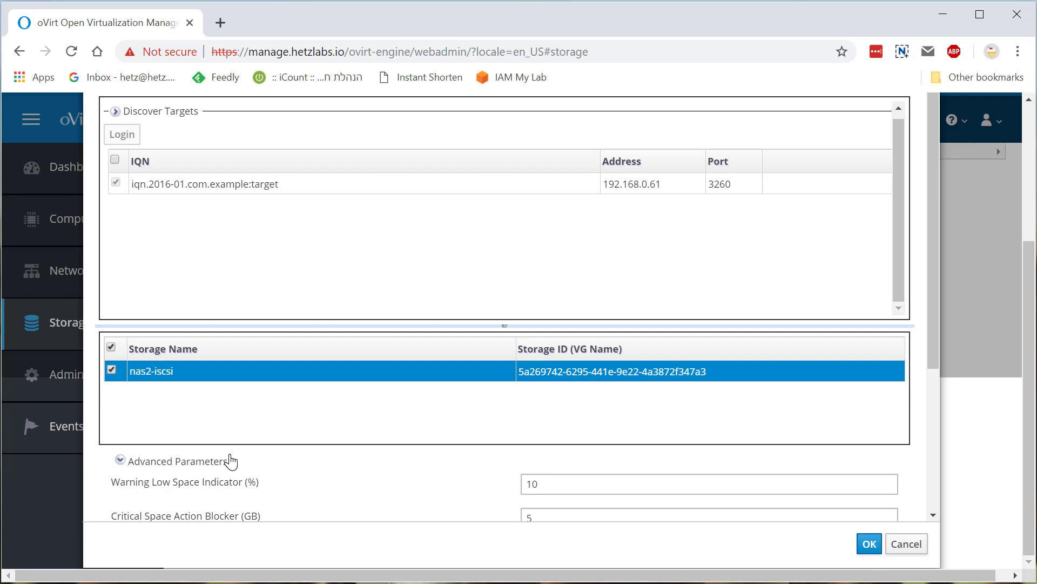
{"action": "scroll", "coordinate": [231, 460], "scroll_direction": "down", "scroll_amount": 4}
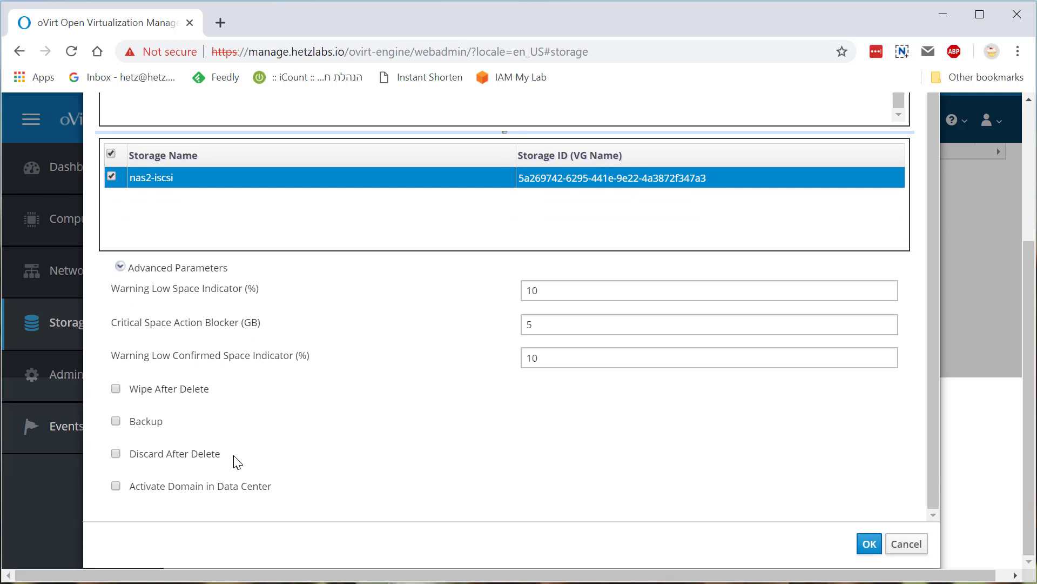
- Confirm the import and follow the tasks until nas2-iscsi attaches to Data Center Default
{"action": "left_click", "coordinate": [867, 543]}
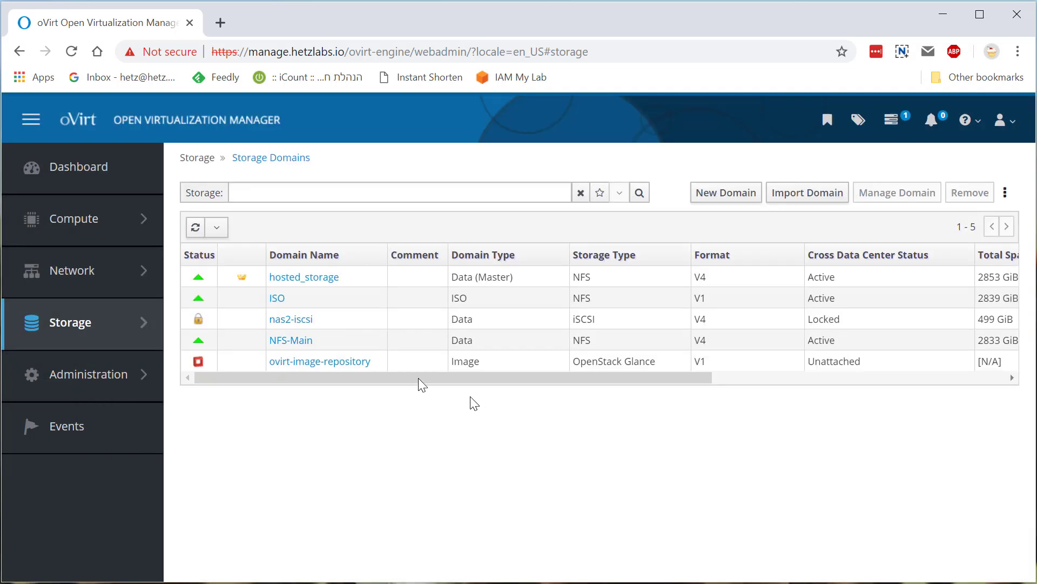
{"action": "left_click", "coordinate": [251, 324]}
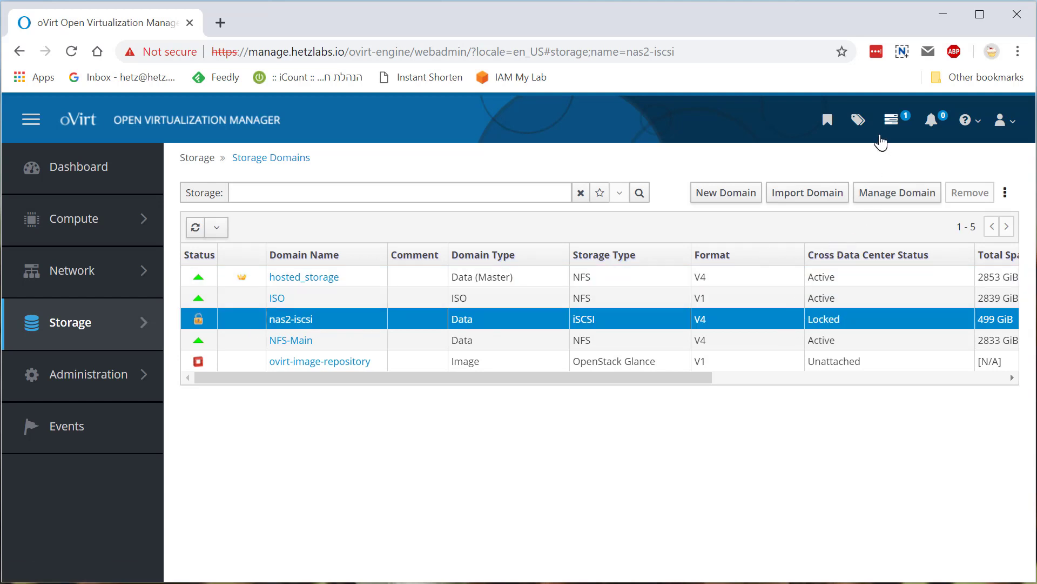
{"action": "left_click", "coordinate": [893, 120]}
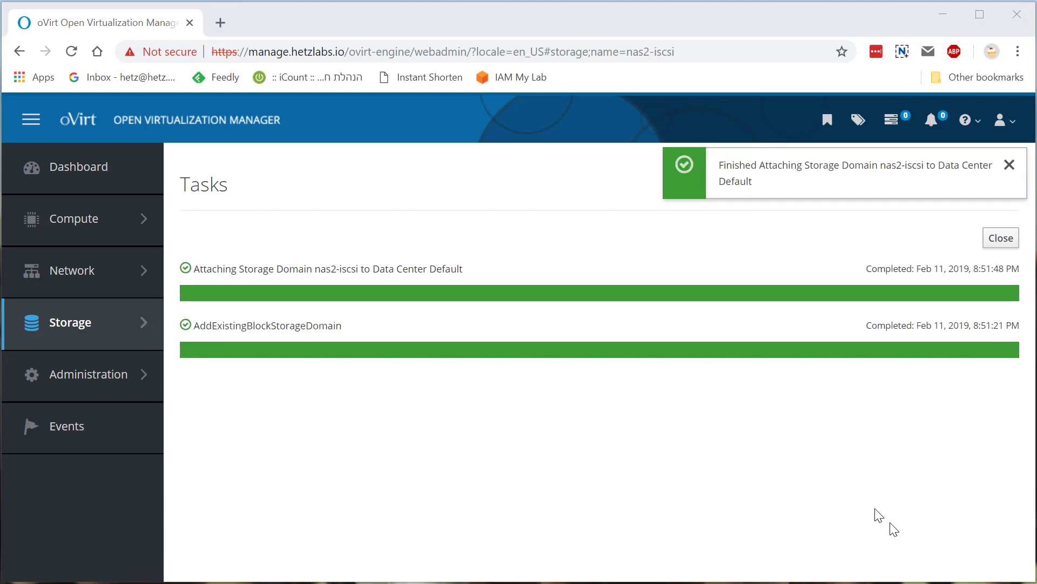
{"action": "left_click", "coordinate": [1009, 165]}
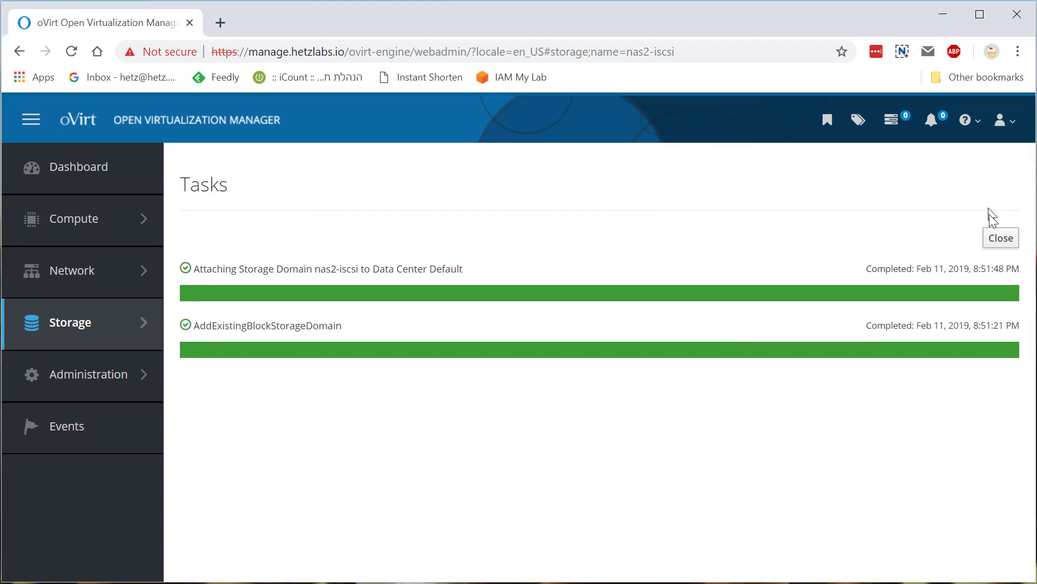
{"action": "left_click", "coordinate": [1001, 238]}
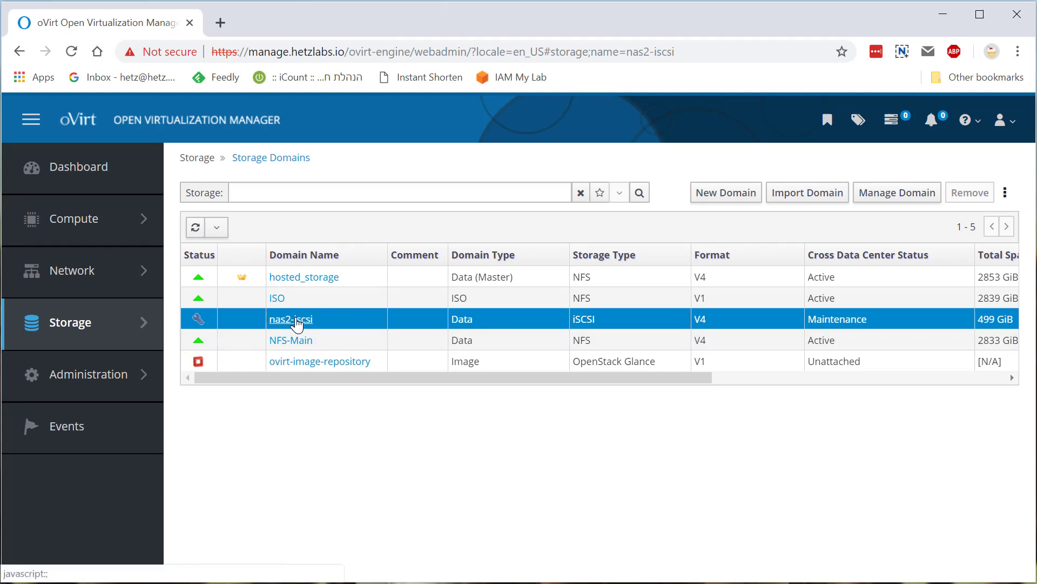
- Activate nas2-iscsi from its Data Center tab so Default lists it as Active
{"action": "double_click", "coordinate": [204, 324]}
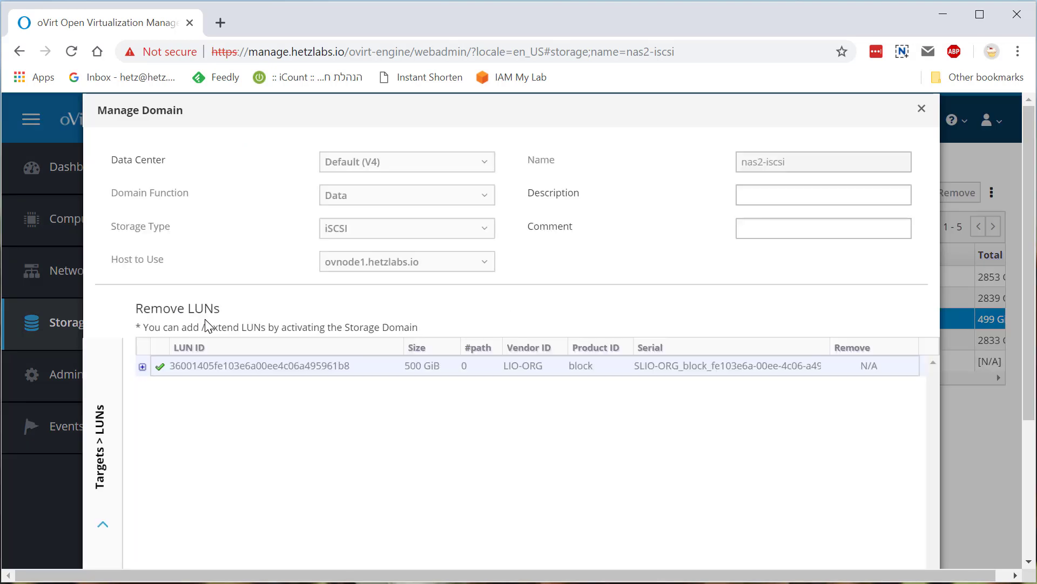
{"action": "left_click", "coordinate": [920, 110]}
{"action": "left_click", "coordinate": [303, 318]}
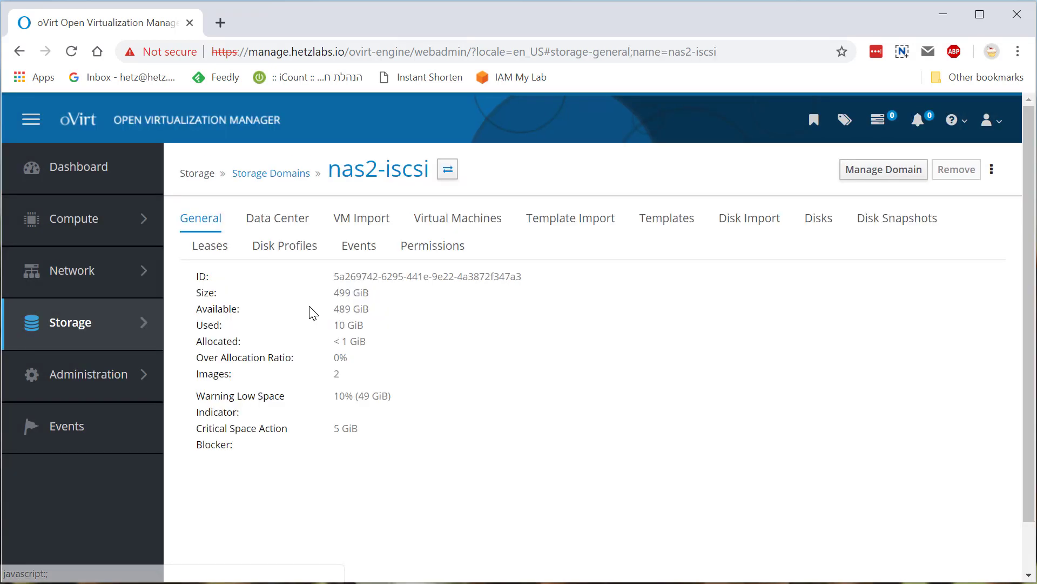
{"action": "left_click", "coordinate": [291, 224]}
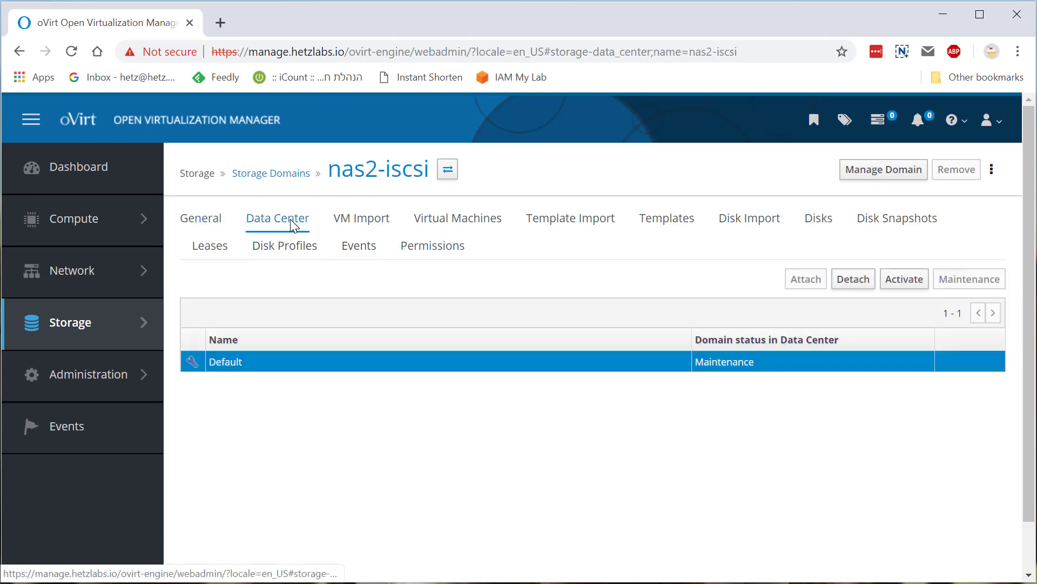
{"action": "left_click", "coordinate": [904, 292]}
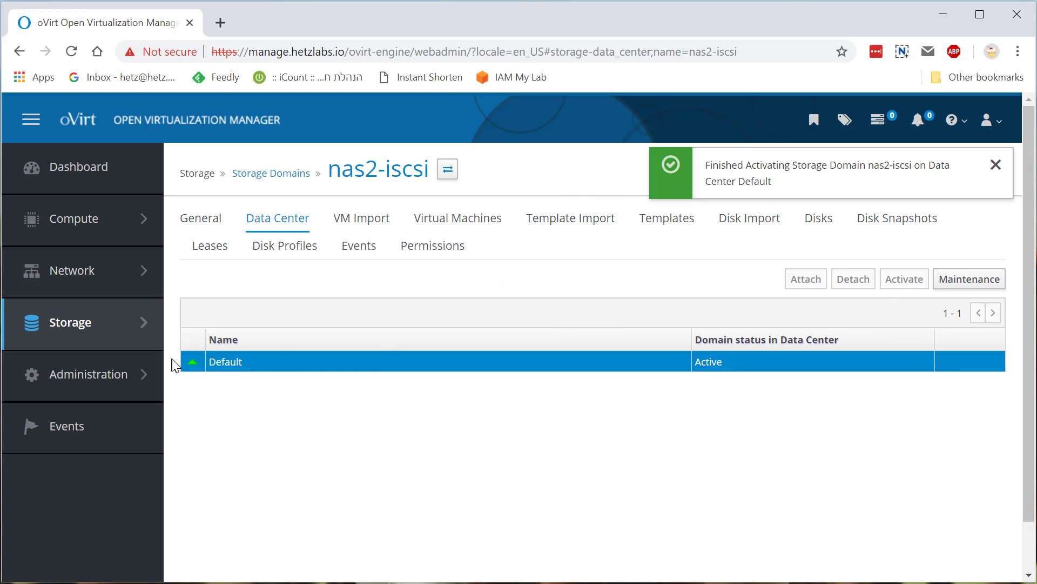
{"action": "left_click", "coordinate": [996, 165]}
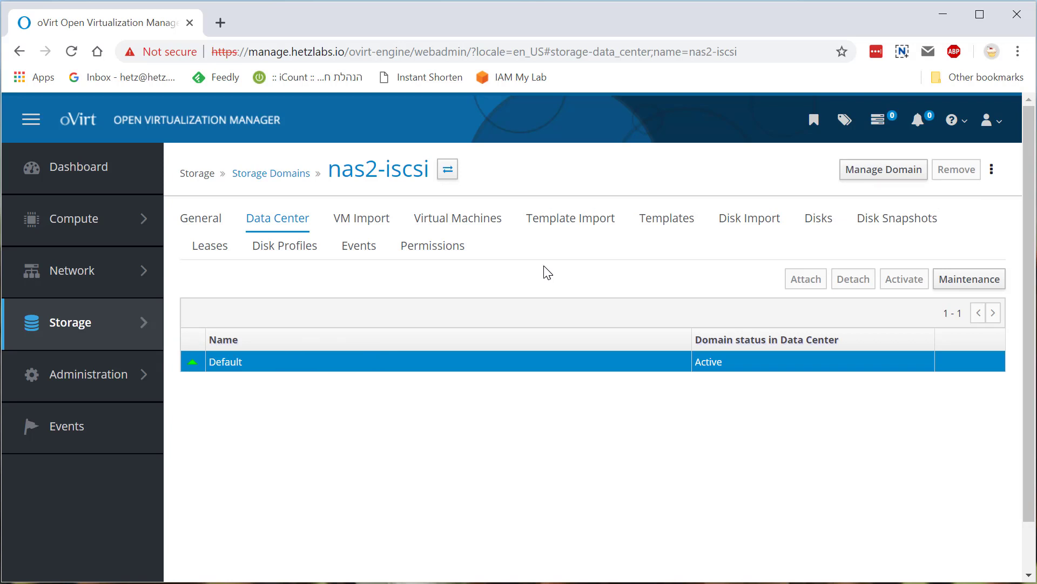
- Import the Gitlab VM from nas2-iscsi's VM Import tab into cluster Default, with Reassign Bad MACs ticked
{"action": "left_click", "coordinate": [475, 217]}
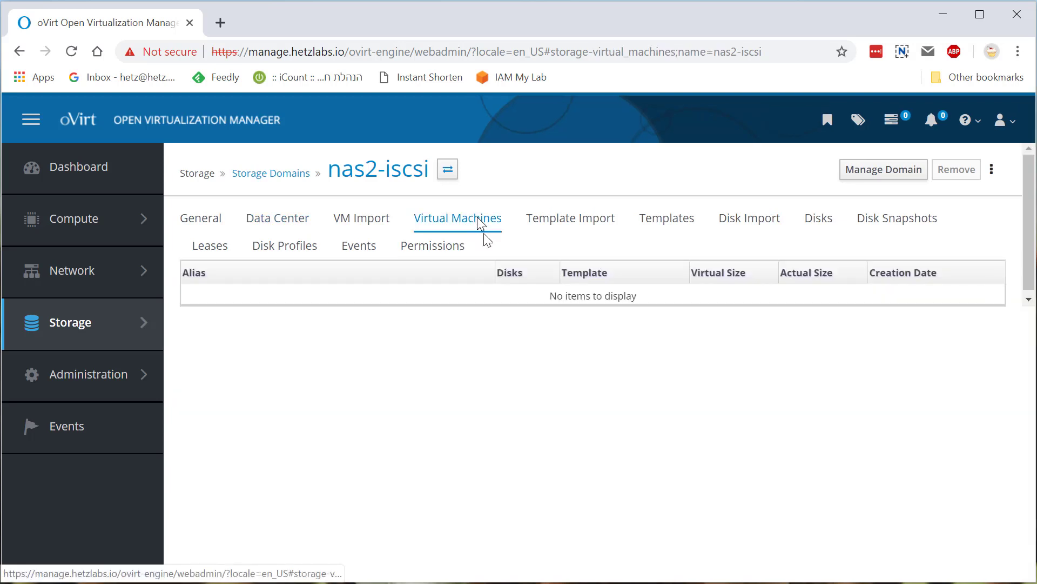
{"action": "left_click", "coordinate": [372, 224]}
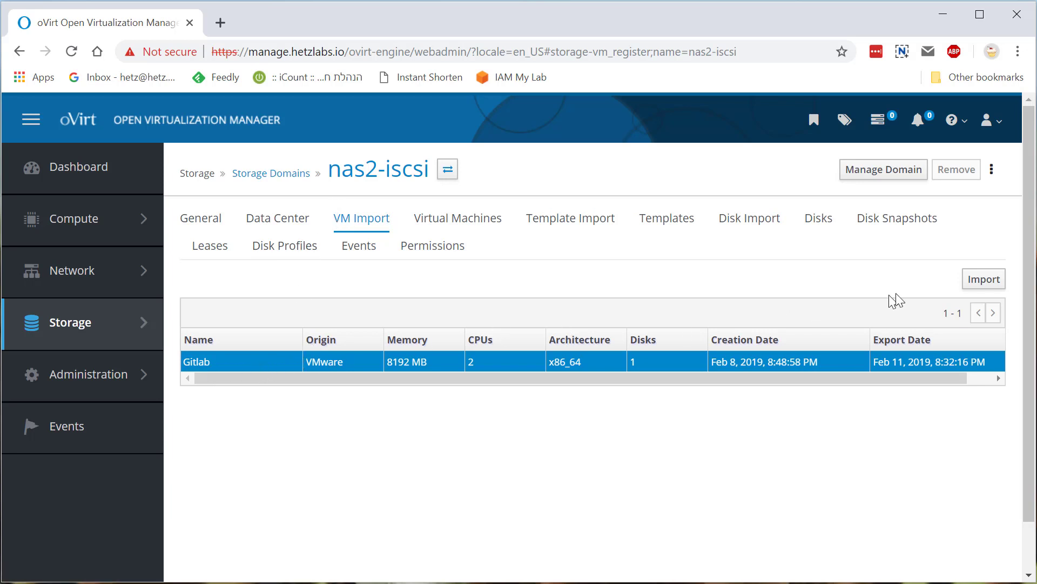
{"action": "left_click", "coordinate": [982, 282]}
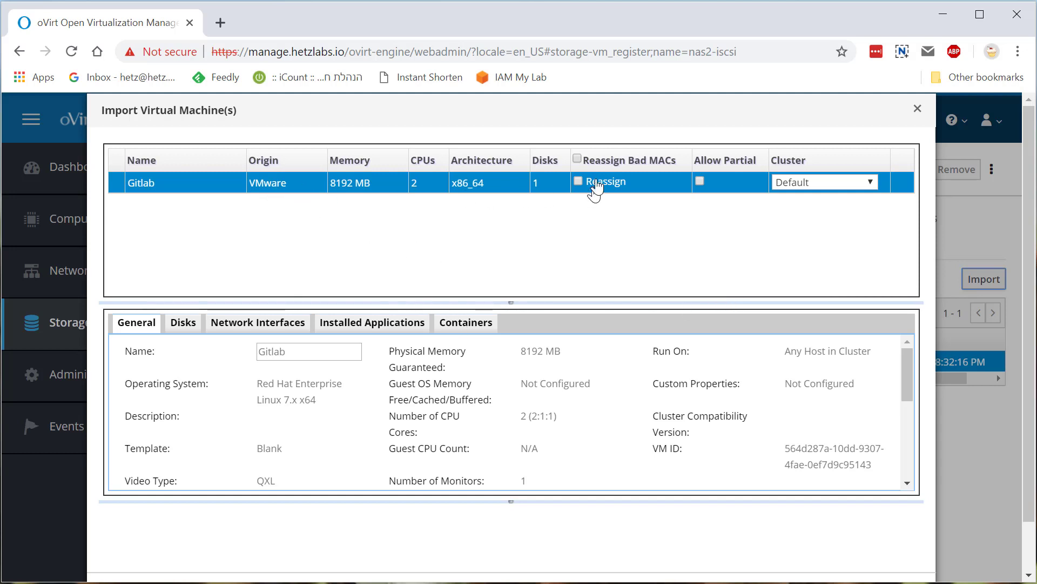
{"action": "left_click", "coordinate": [577, 181]}
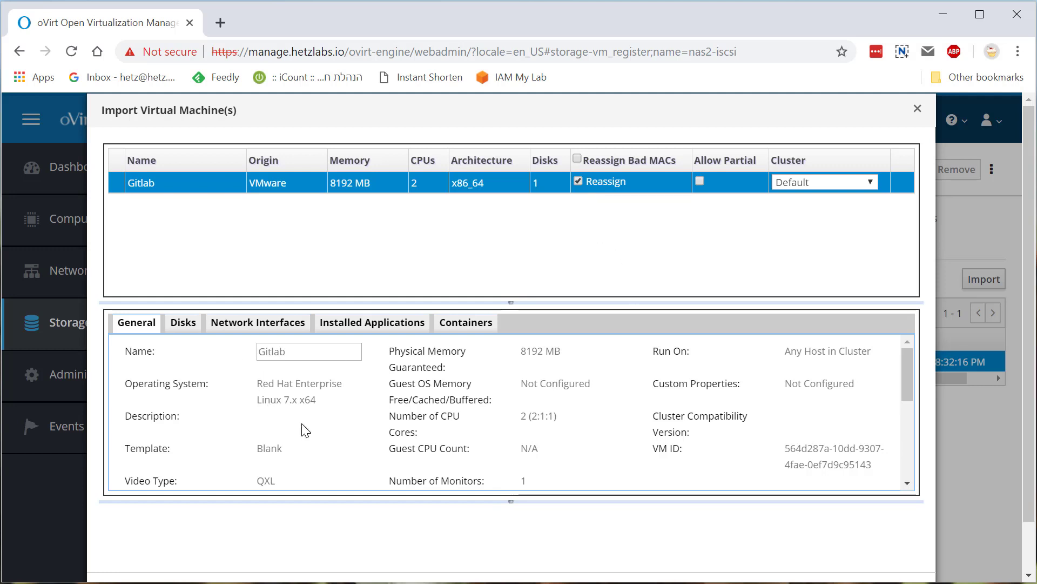
{"action": "scroll", "coordinate": [303, 429], "scroll_direction": "down", "scroll_amount": 5}
{"action": "scroll", "coordinate": [430, 456], "scroll_direction": "up", "scroll_amount": 5}
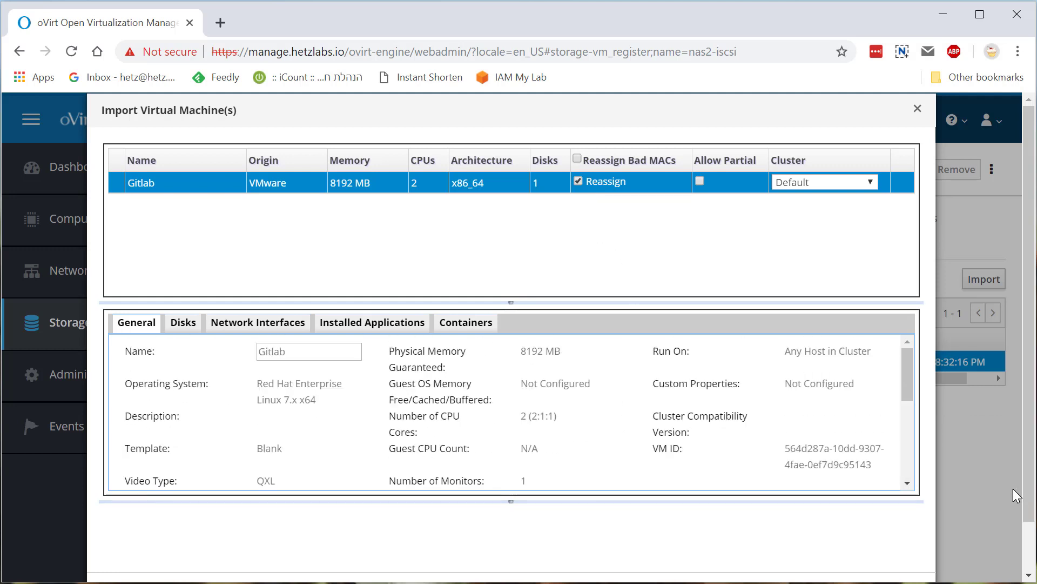
{"action": "scroll", "coordinate": [1001, 515], "scroll_direction": "down", "scroll_amount": 1}
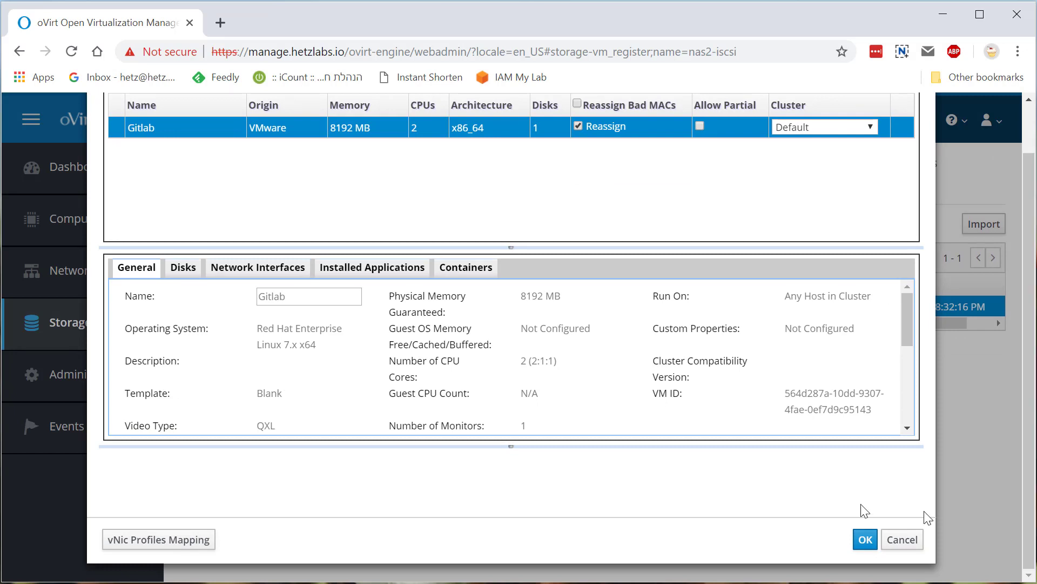
{"action": "left_click", "coordinate": [867, 539]}
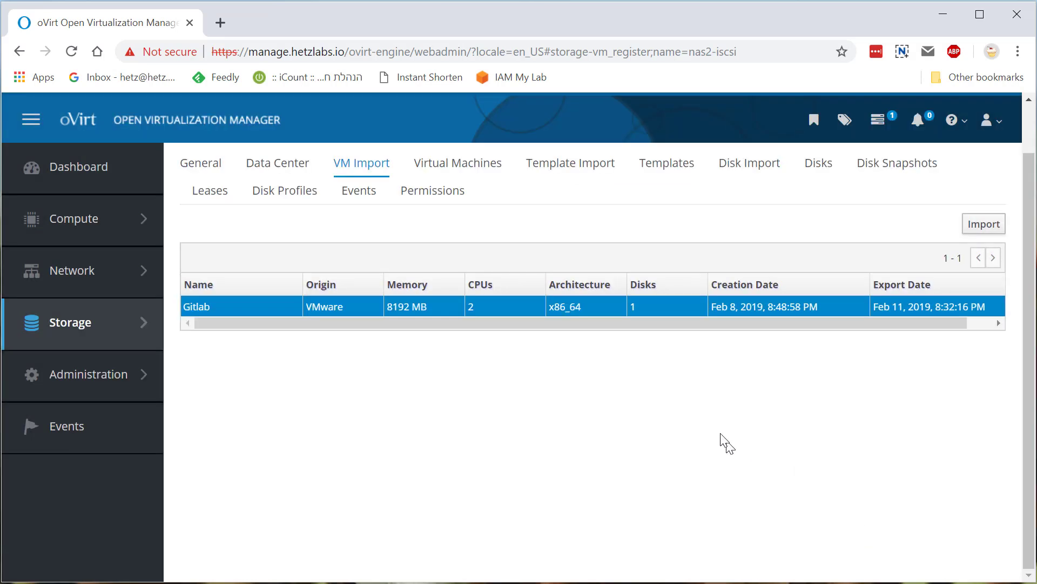
- Check the progress of the running tasks, then go to Compute > Virtual Machines
{"action": "left_click", "coordinate": [880, 120]}
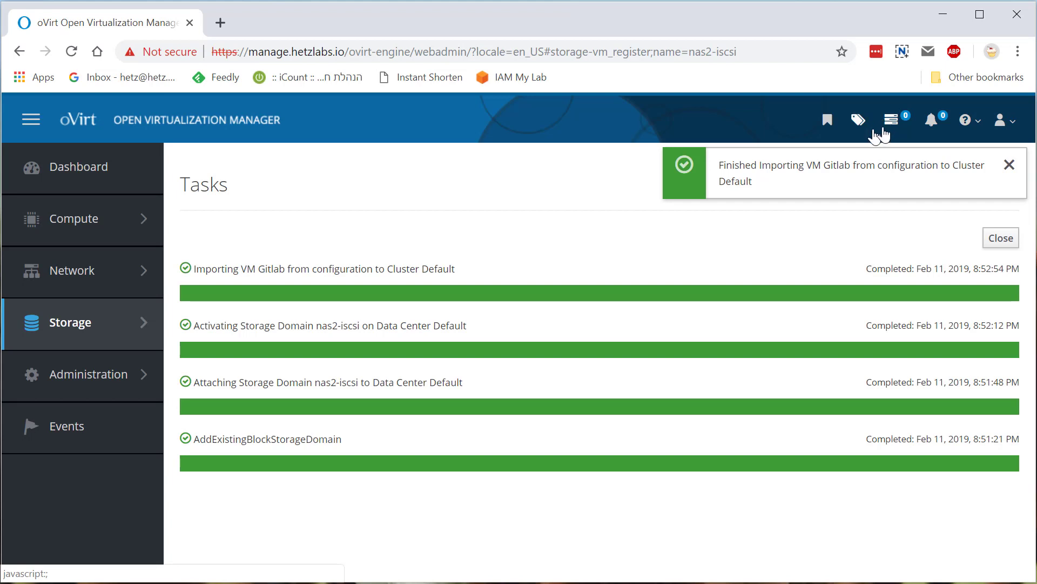
{"action": "left_click", "coordinate": [886, 123]}
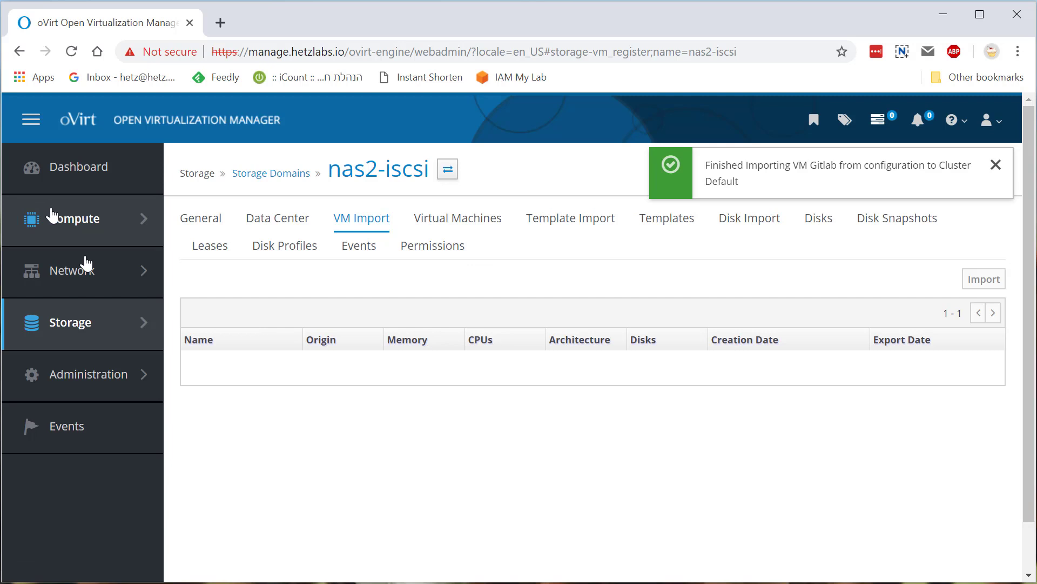
{"action": "mouse_move", "coordinate": [104, 218]}
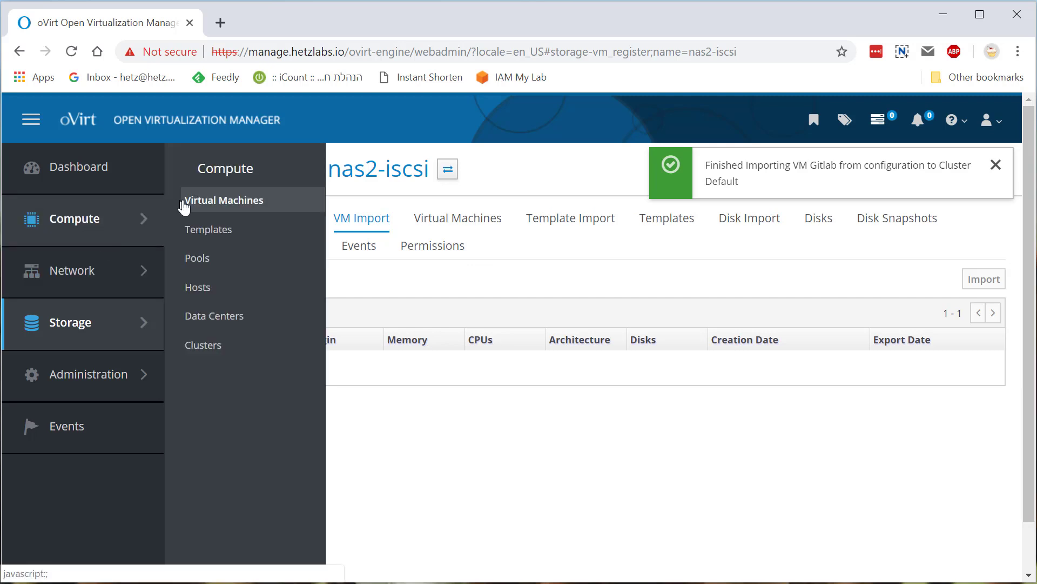
{"action": "left_click", "coordinate": [184, 203]}
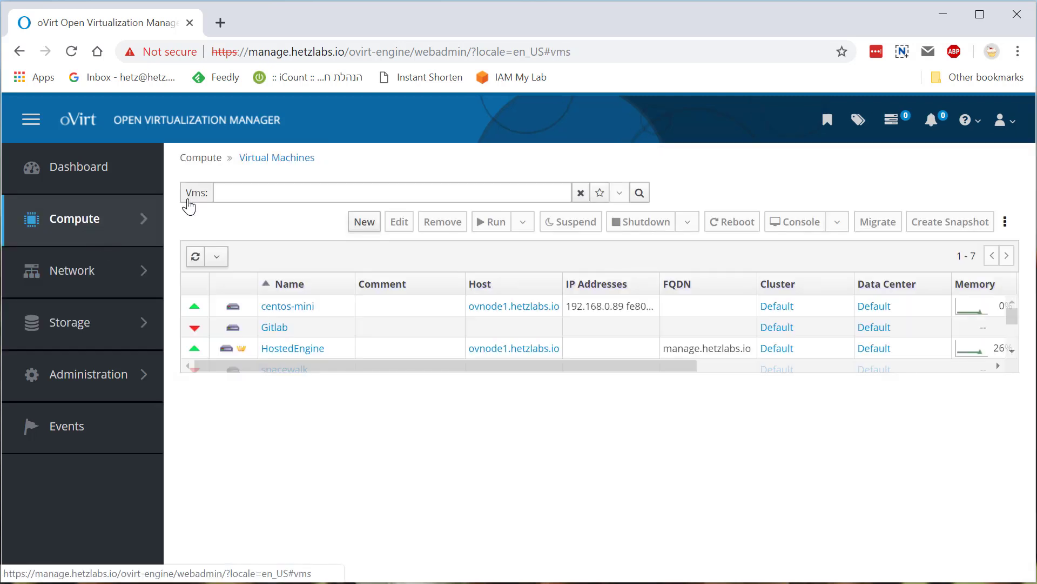
- Run the Gitlab VM and reload the list to see it powering up on ovnode1.hetzlabs.io
{"action": "left_click", "coordinate": [313, 326]}
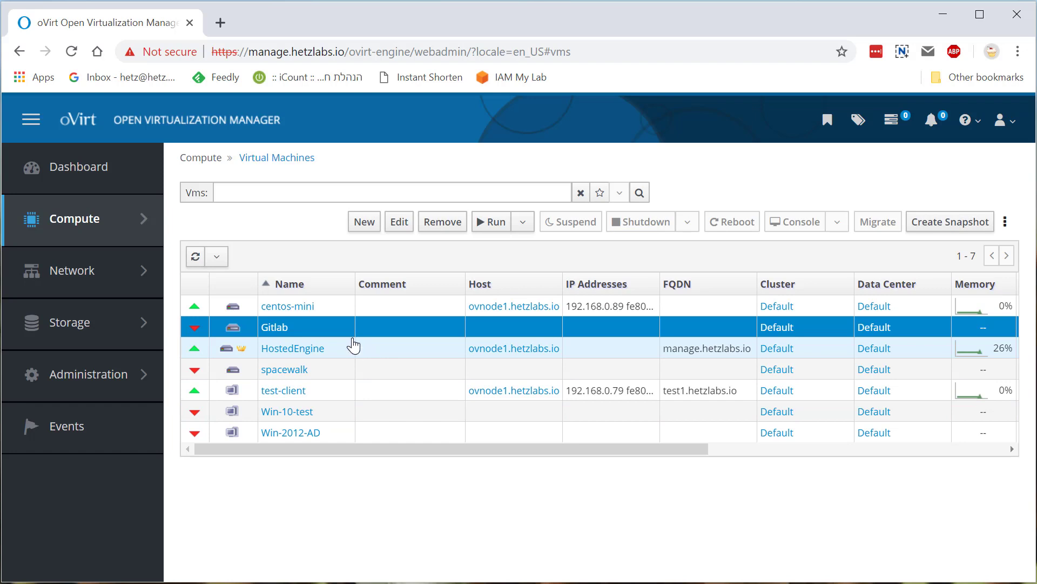
{"action": "left_click", "coordinate": [481, 225]}
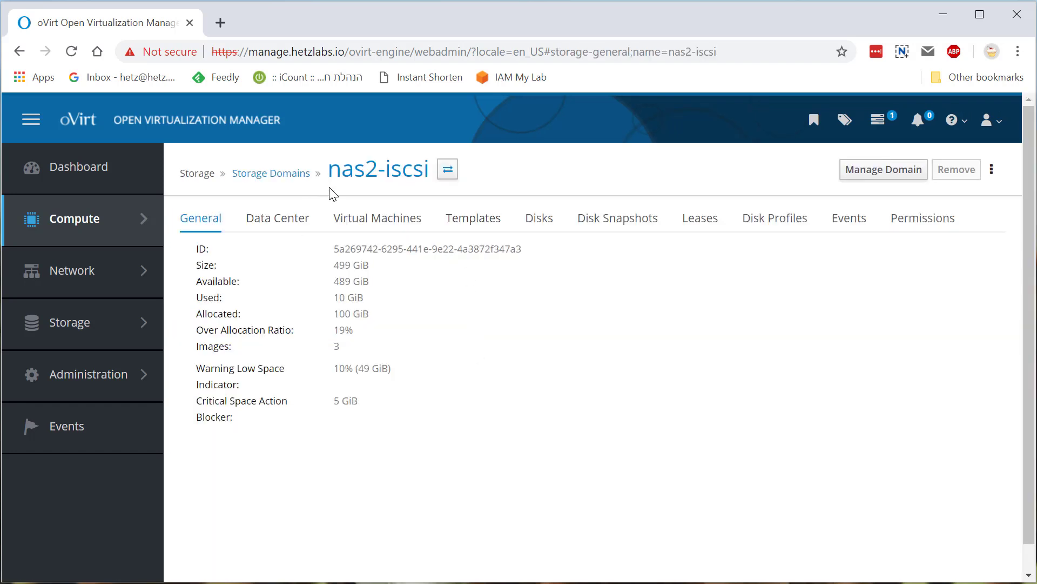
{"action": "mouse_move", "coordinate": [113, 221]}
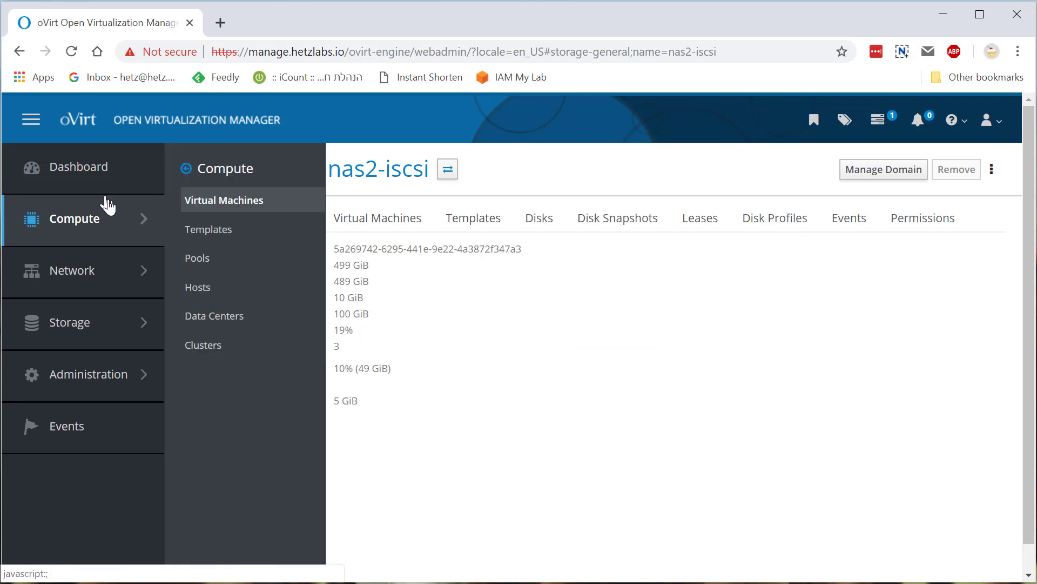
{"action": "left_click", "coordinate": [214, 213]}
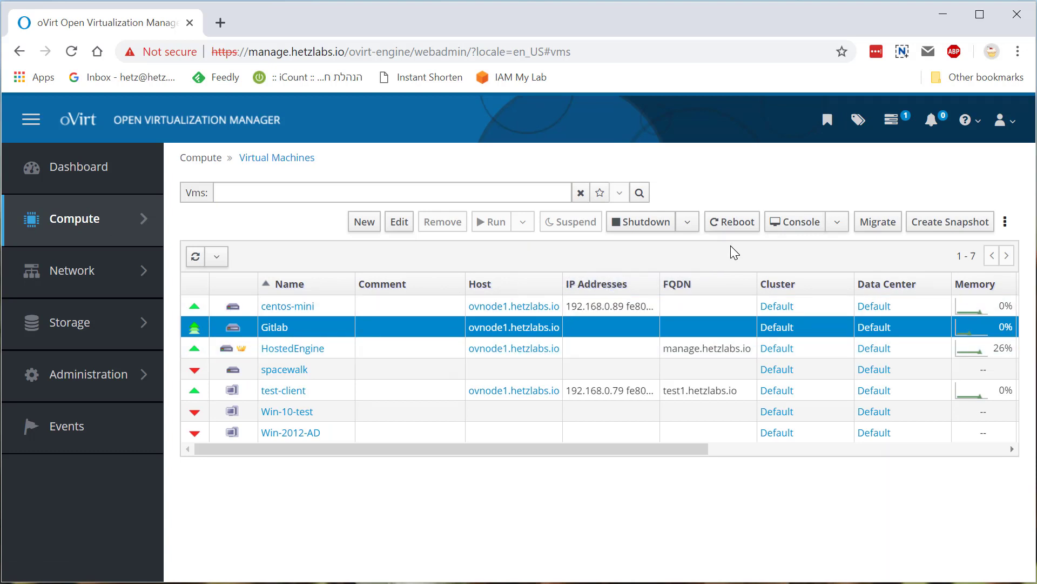
{"action": "mouse_move", "coordinate": [197, 334]}
- Open nas2-iscsi under Storage > Domains and check its Virtual Machines tab and its Data Center tab showing Default Active
{"action": "mouse_move", "coordinate": [50, 213]}
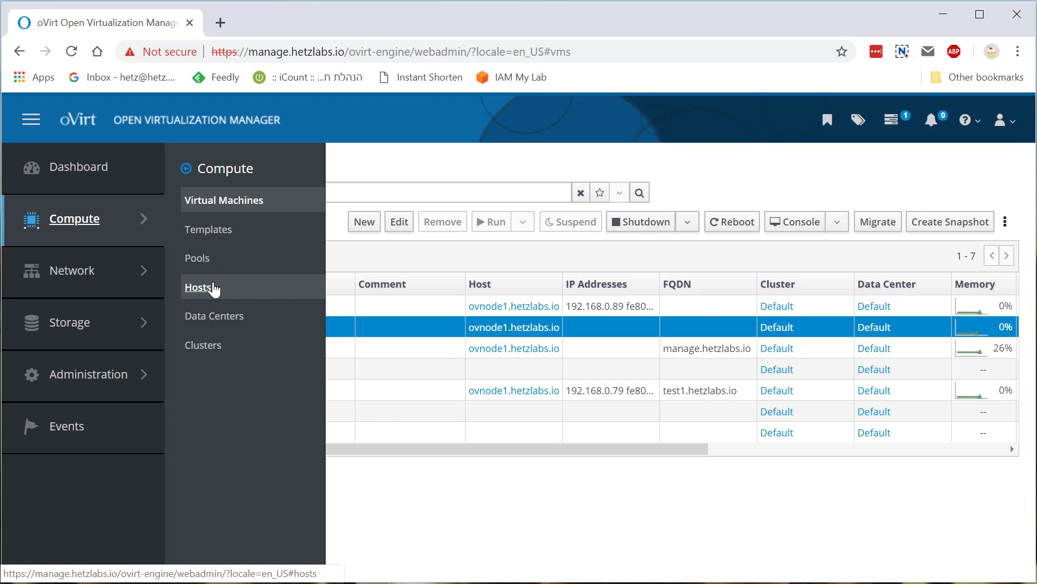
{"action": "mouse_move", "coordinate": [89, 328]}
{"action": "left_click", "coordinate": [206, 245]}
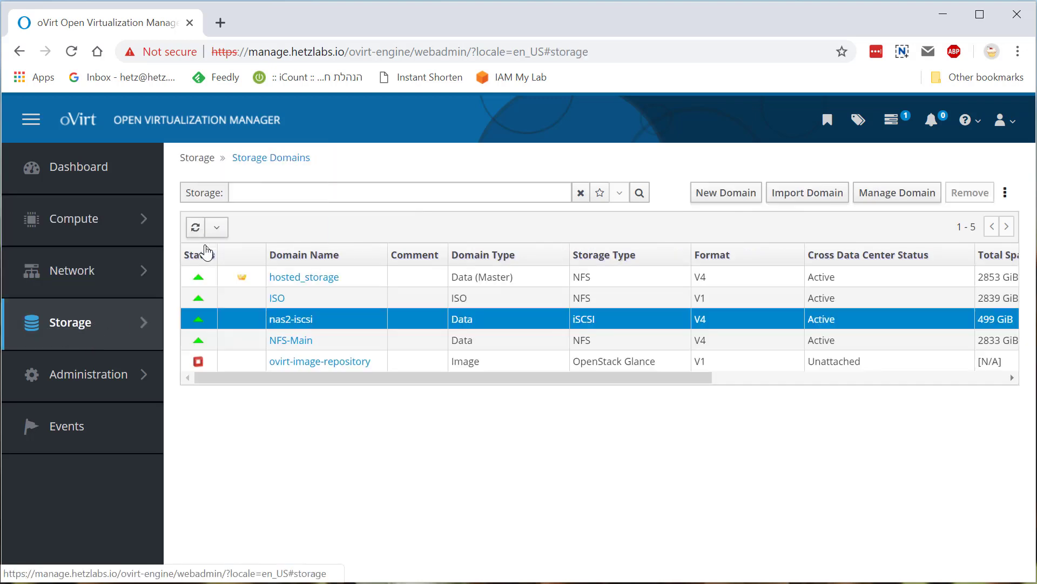
{"action": "left_click", "coordinate": [292, 319]}
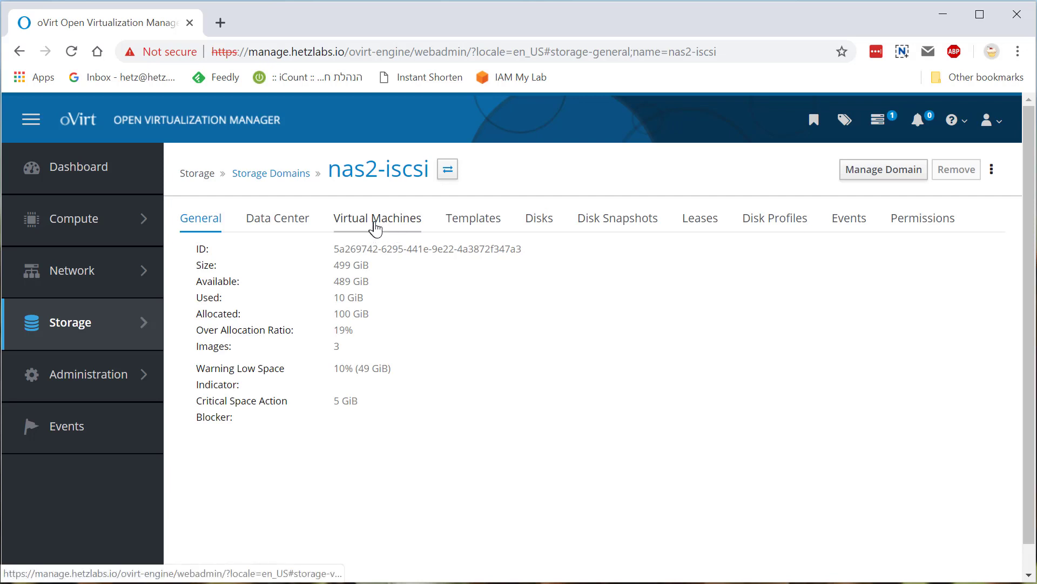
{"action": "left_click", "coordinate": [374, 233]}
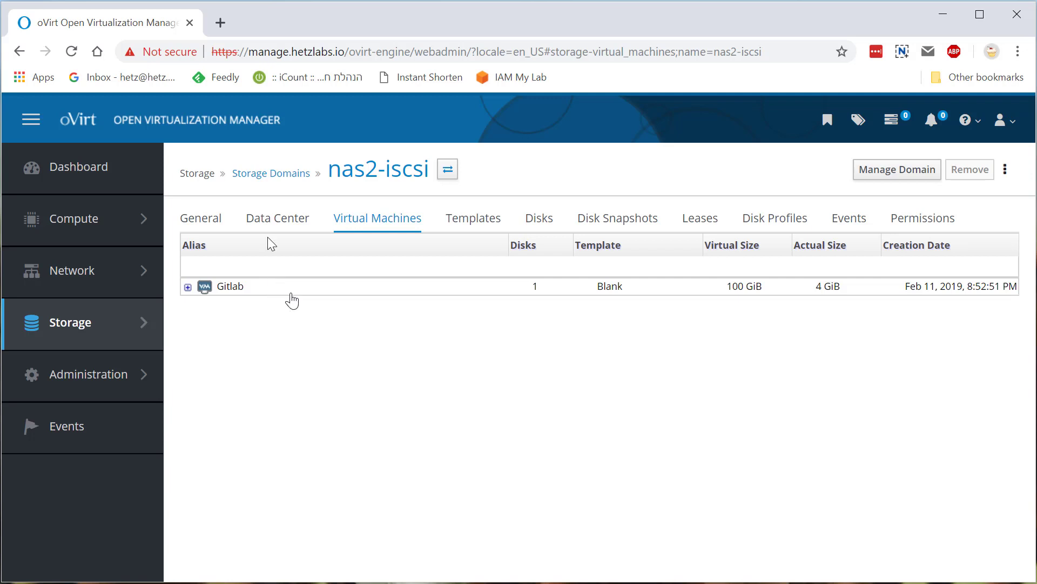
{"action": "left_click", "coordinate": [259, 217]}
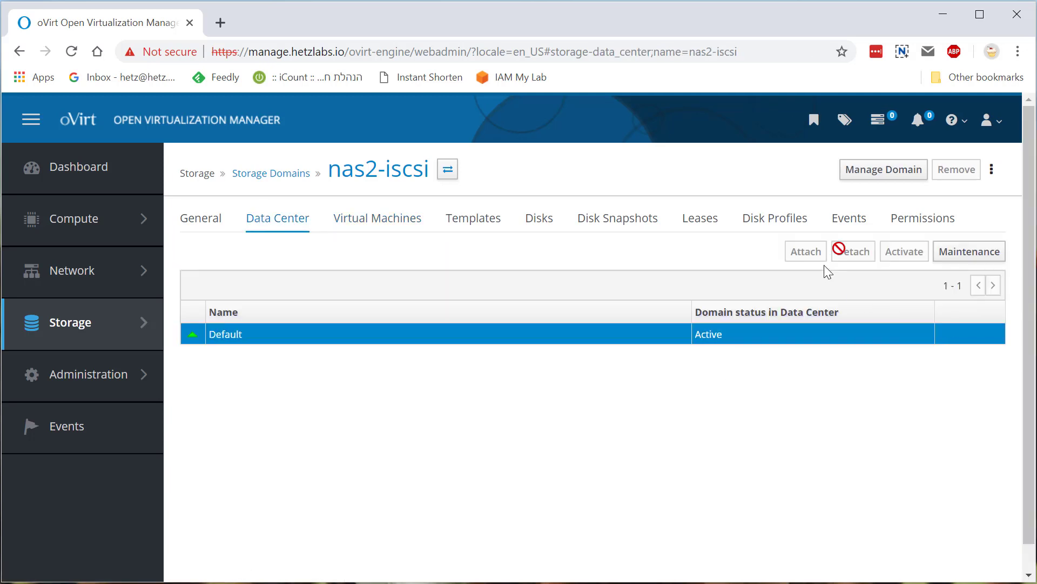